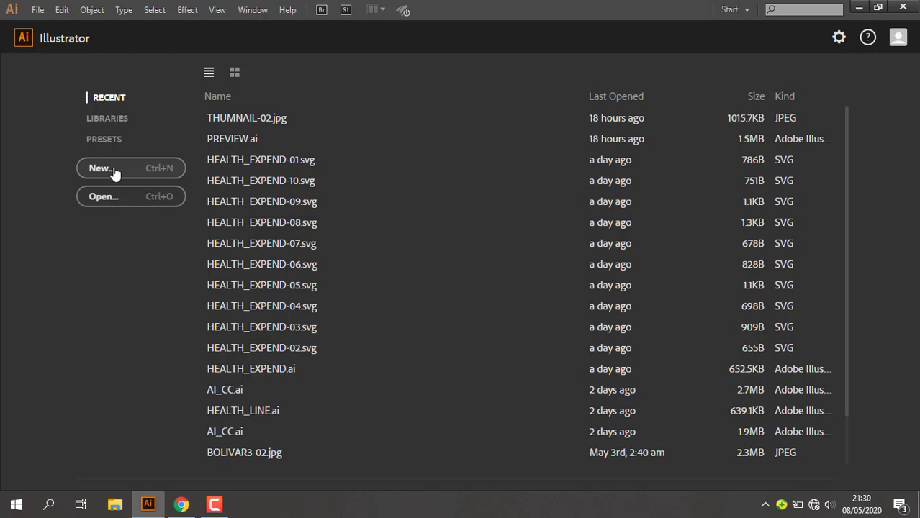
Create a new 32 × 32 px document in CMYK color mode with 300 ppi raster effects
click(115, 172)
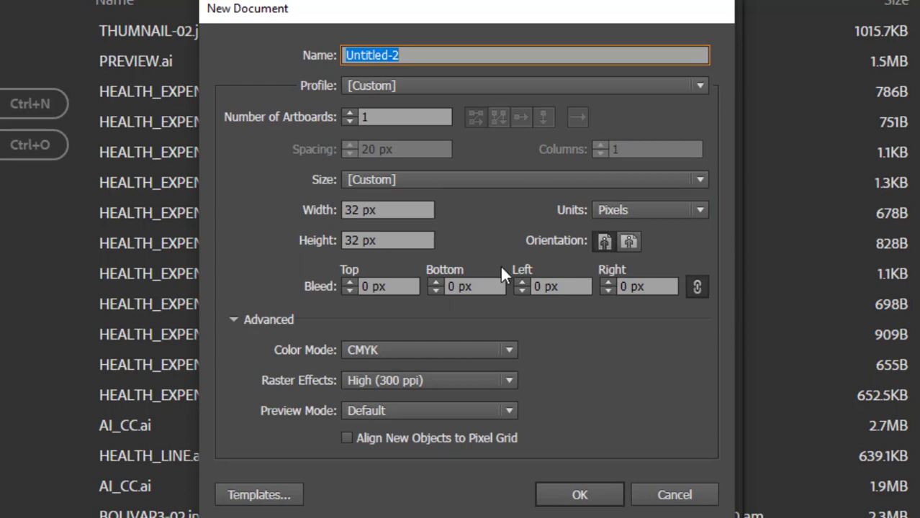
click(589, 499)
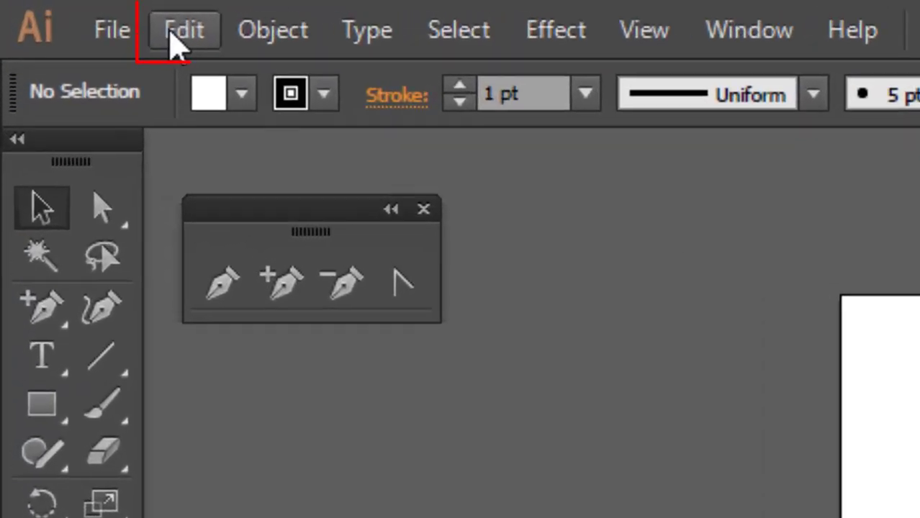
Configure the grid preferences with lines as the style, a gridline every 1 px and 1 subdivision
click(177, 45)
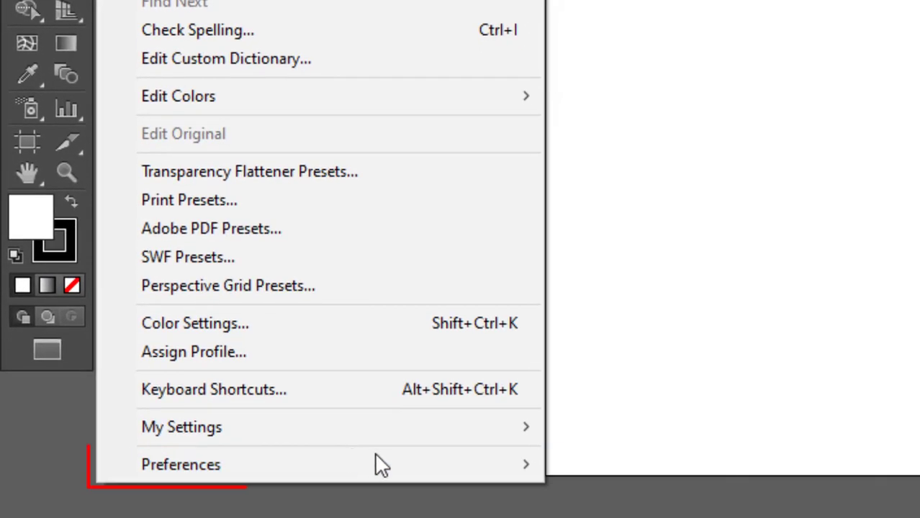
mouse_move(457, 477)
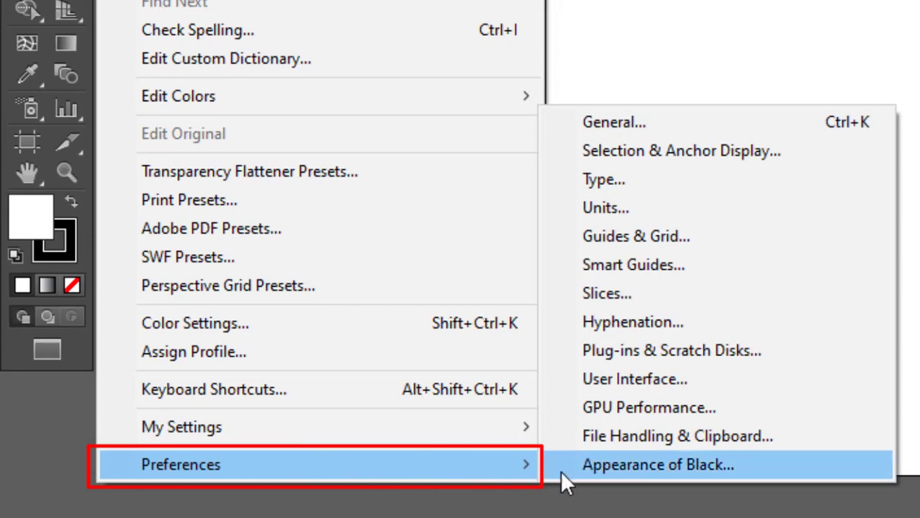
click(637, 240)
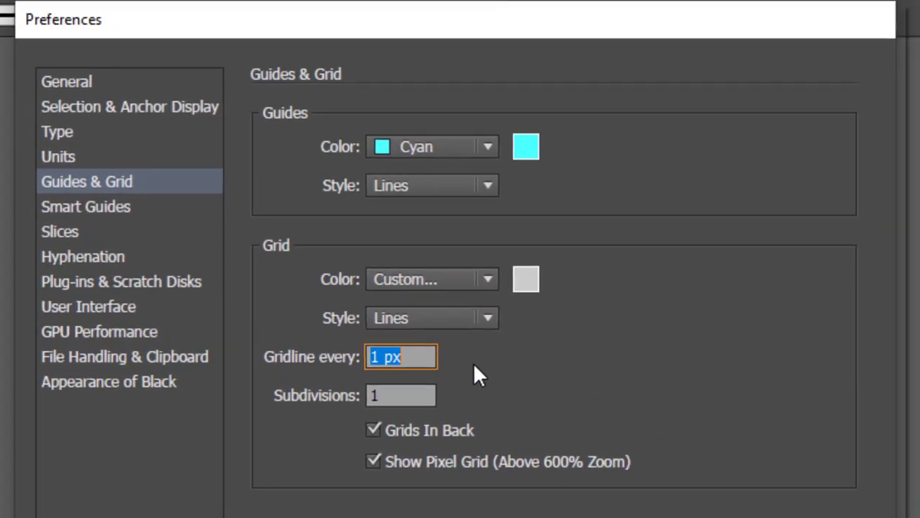
click(506, 298)
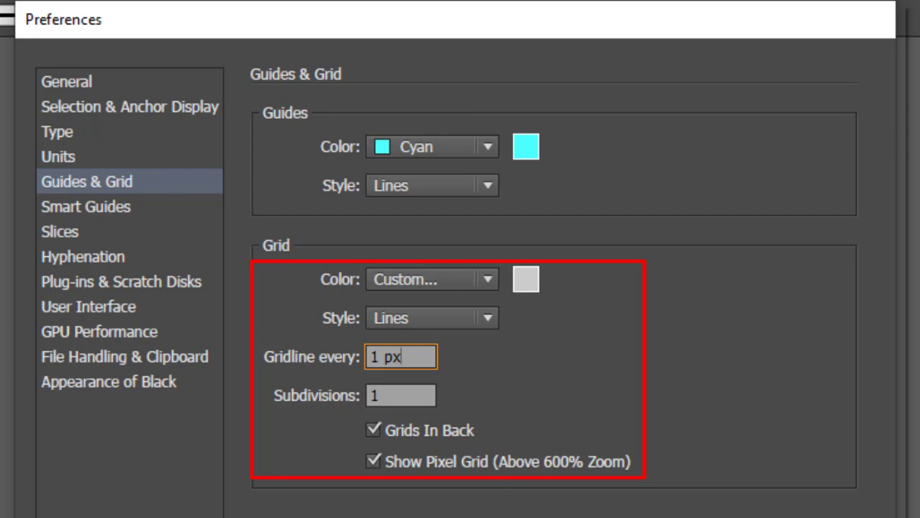
click(676, 444)
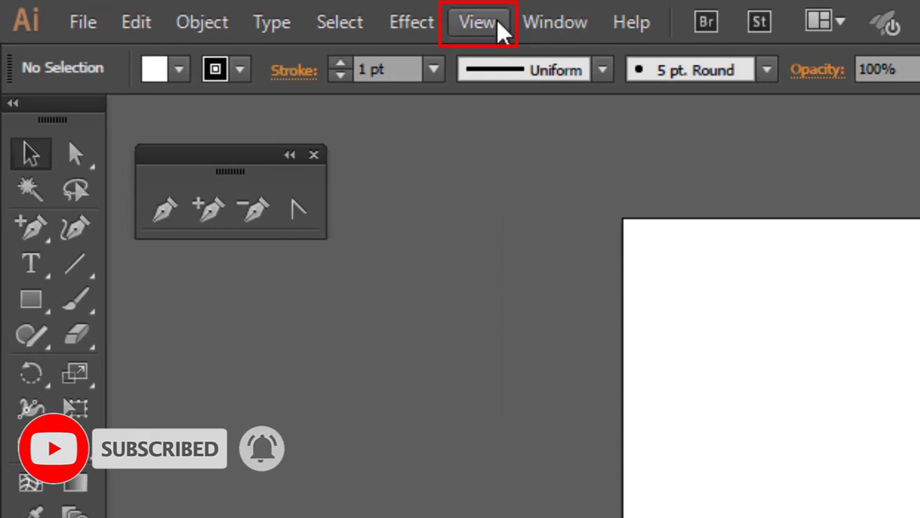
Show the document grid and enable snapping to it
click(497, 24)
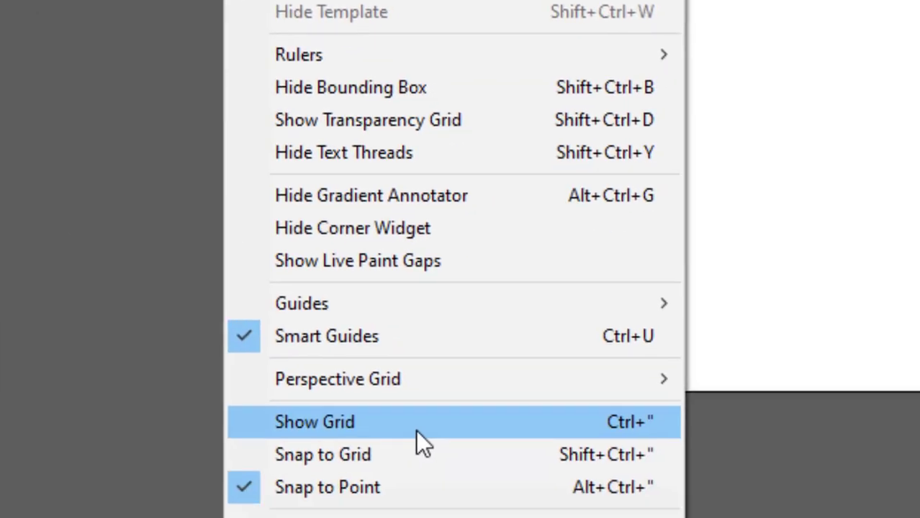
click(401, 398)
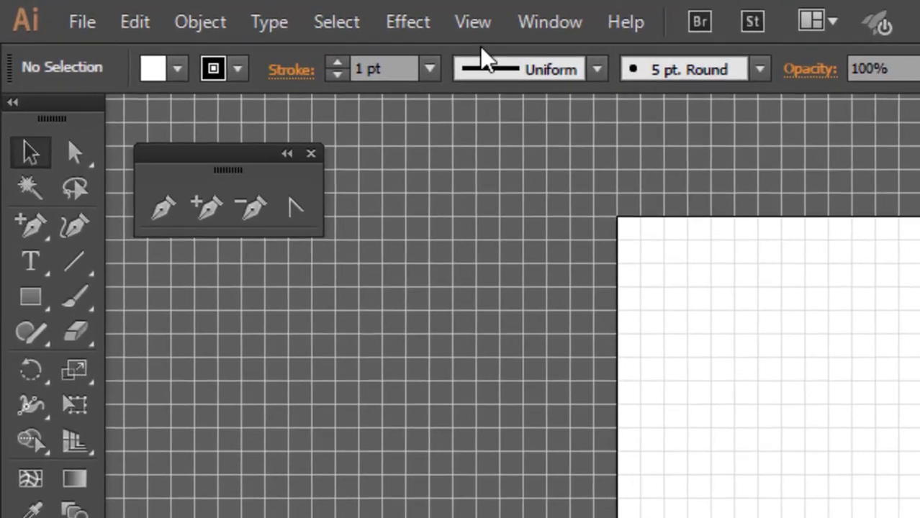
click(218, 11)
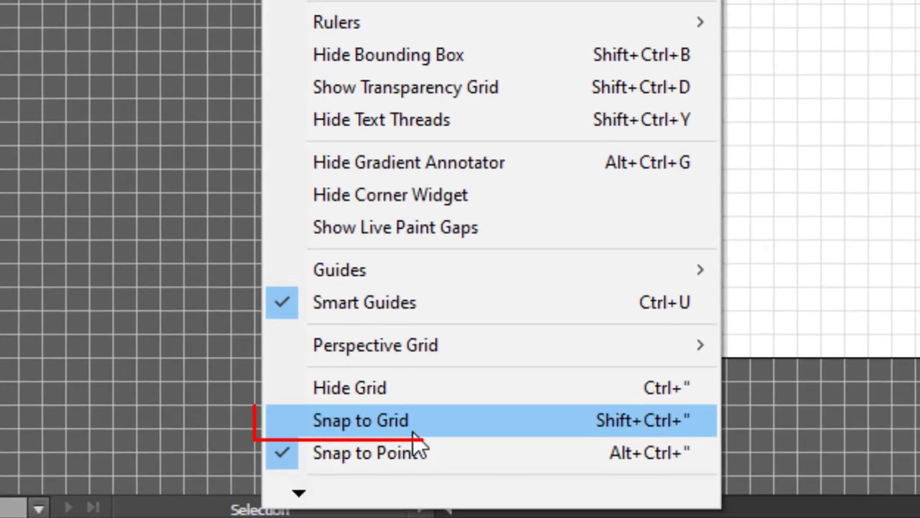
click(413, 433)
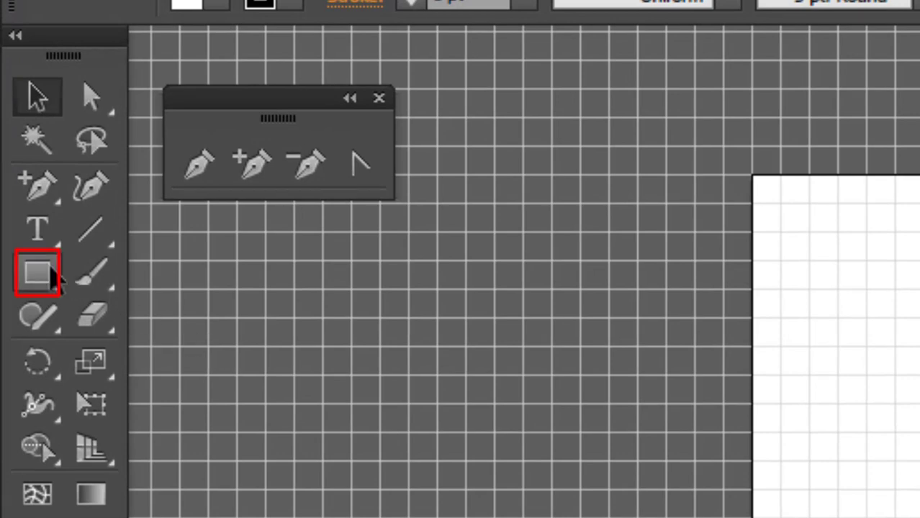
Create a rectangle 28 px wide and 28 px high on the artboard
click(55, 284)
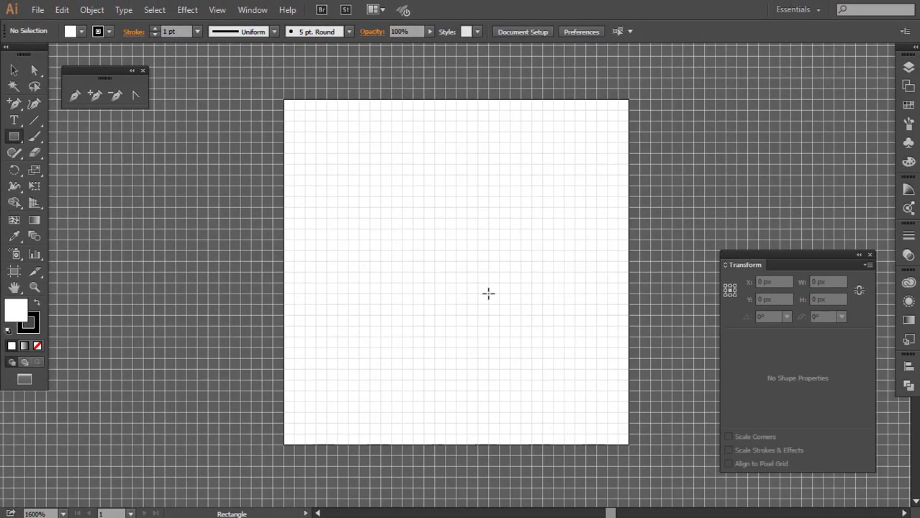
click(450, 245)
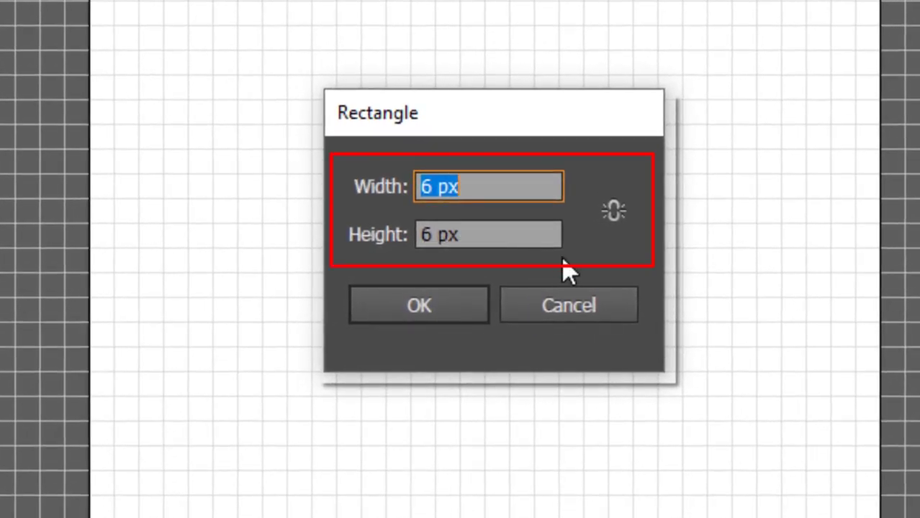
text(28)
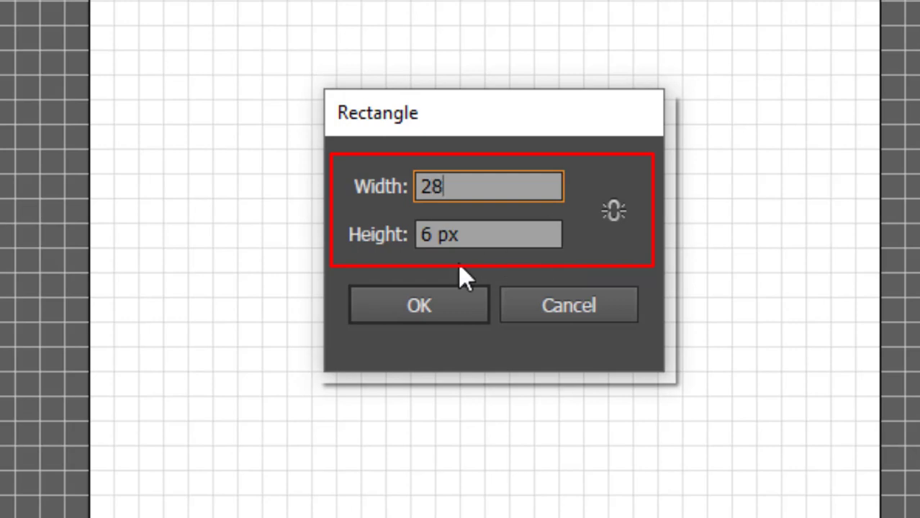
double_click(430, 234)
text(28)
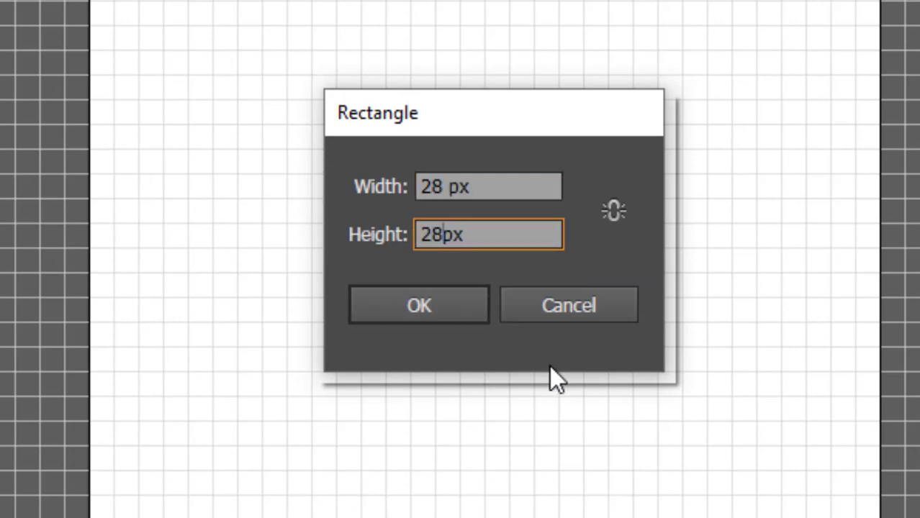
click(438, 315)
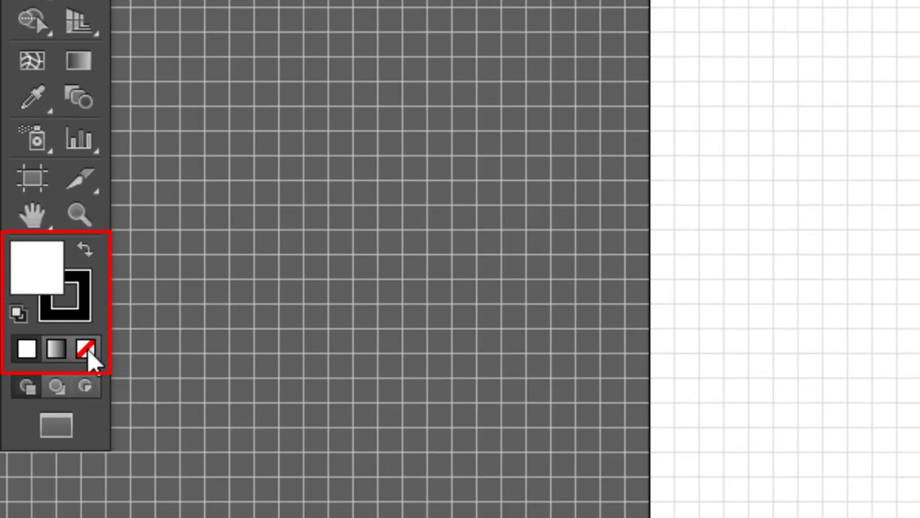
Remove the square's fill and center it horizontally and vertically on the artboard
click(86, 350)
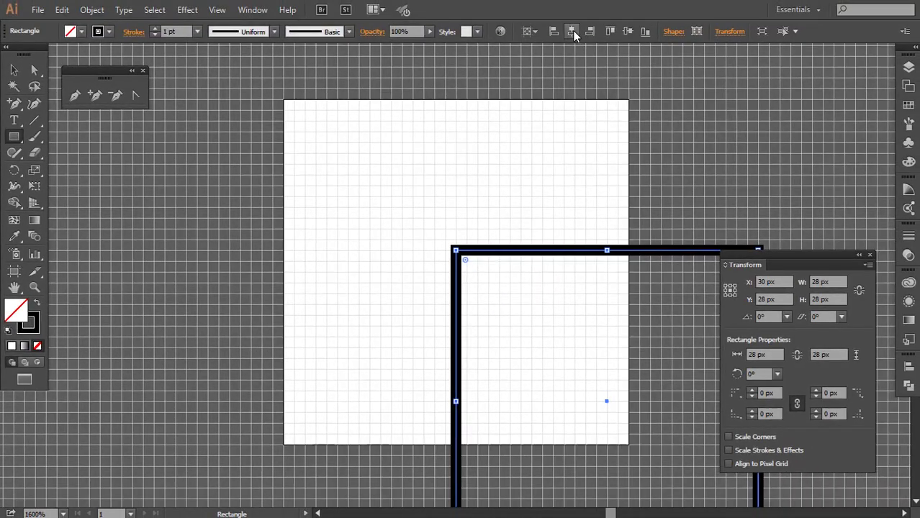
click(573, 31)
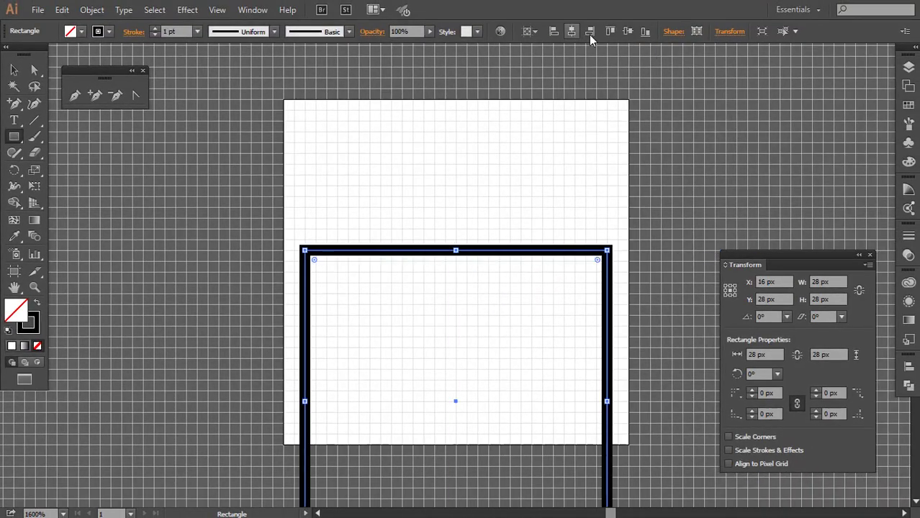
click(631, 35)
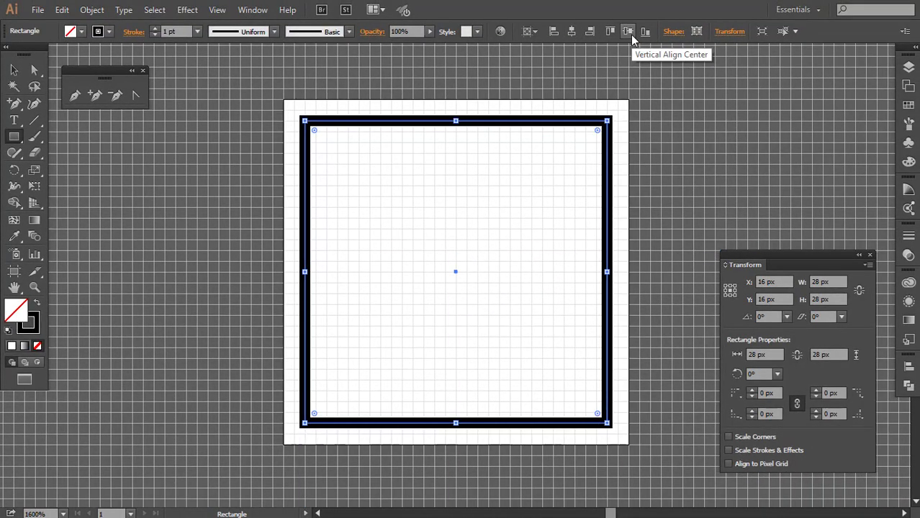
Create a rectangle 20 px wide and 28 px high, centered on the artboard inside the square
click(465, 250)
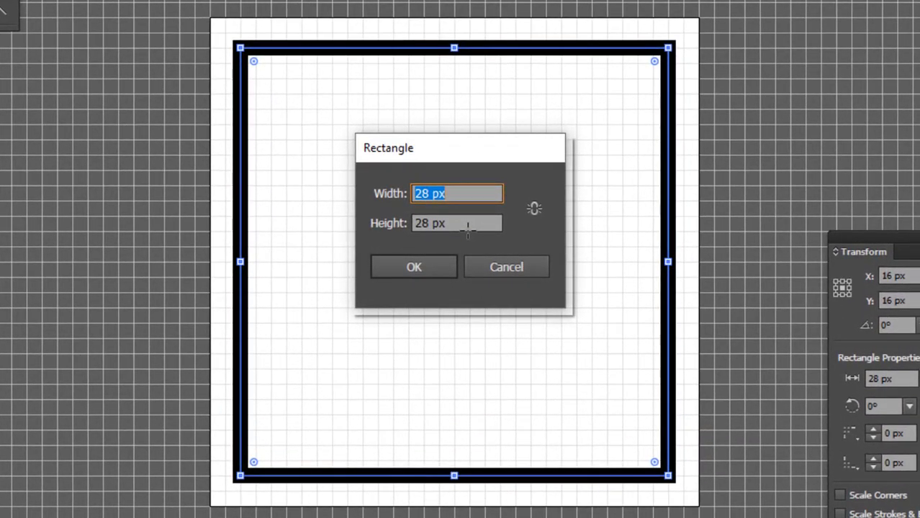
double_click(421, 195)
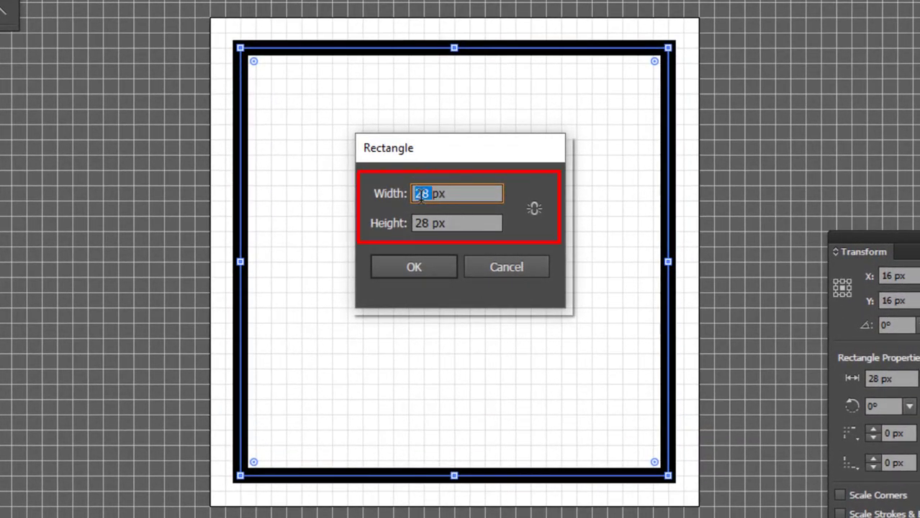
text(20)
click(414, 264)
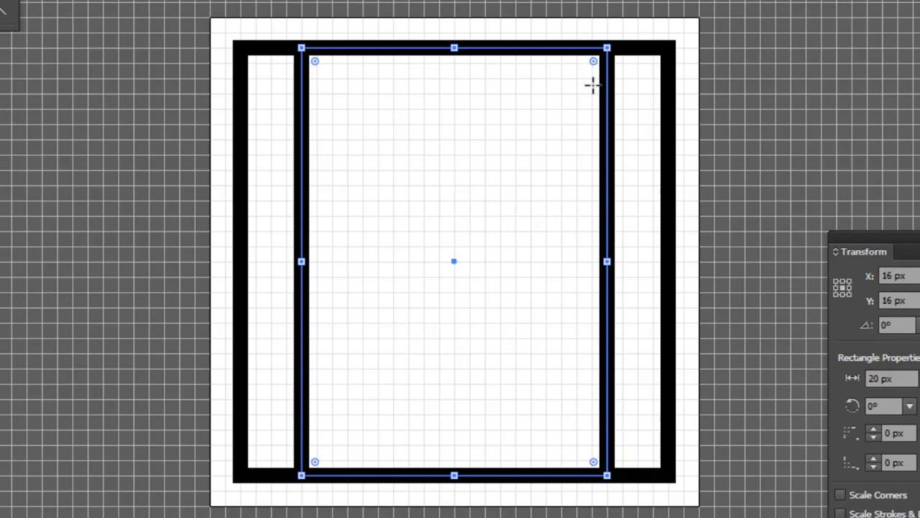
Create a third rectangle 28 px wide and 20 px high
click(445, 180)
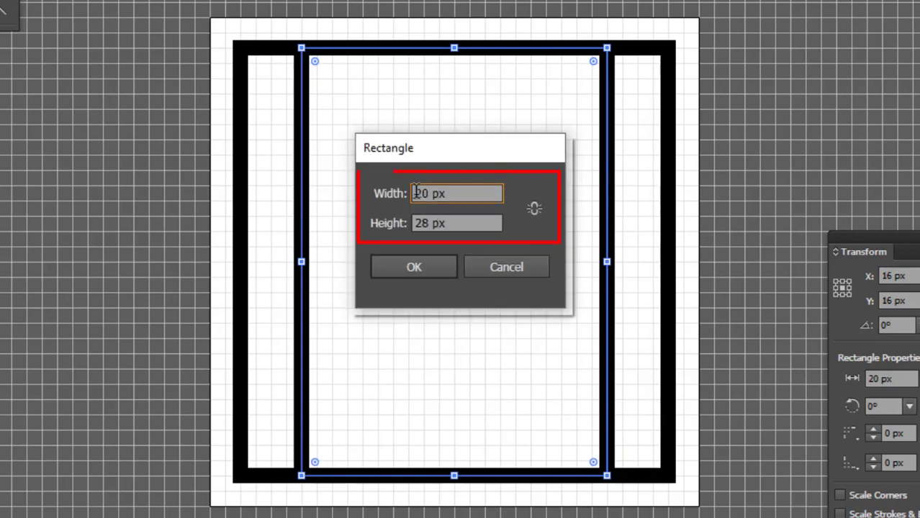
double_click(429, 196)
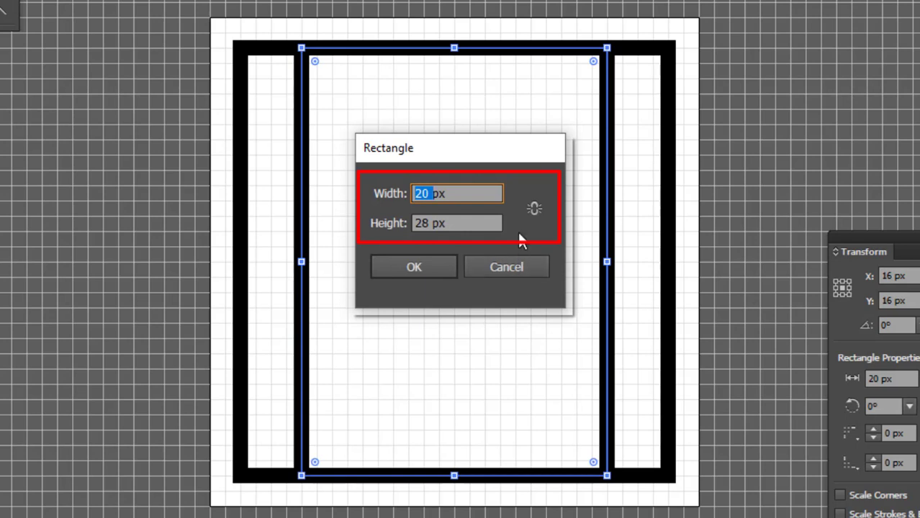
text(28)
double_click(422, 216)
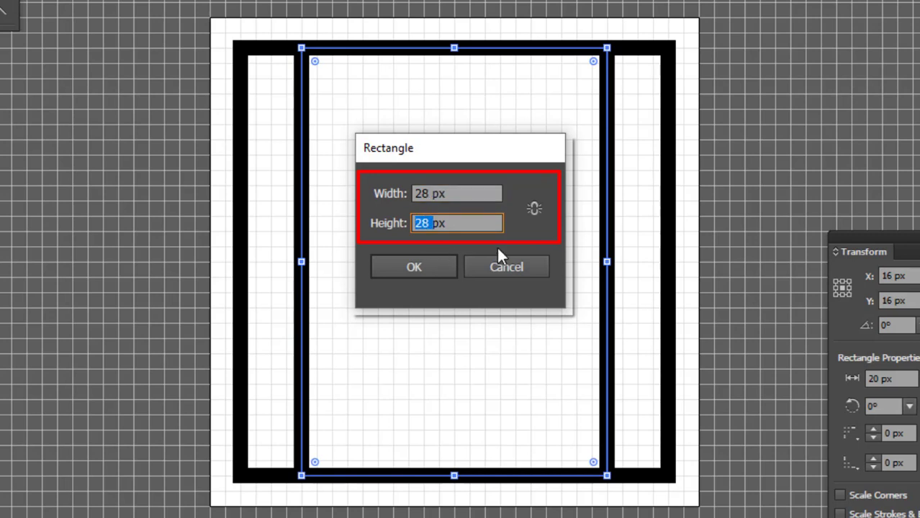
text(20)
click(415, 267)
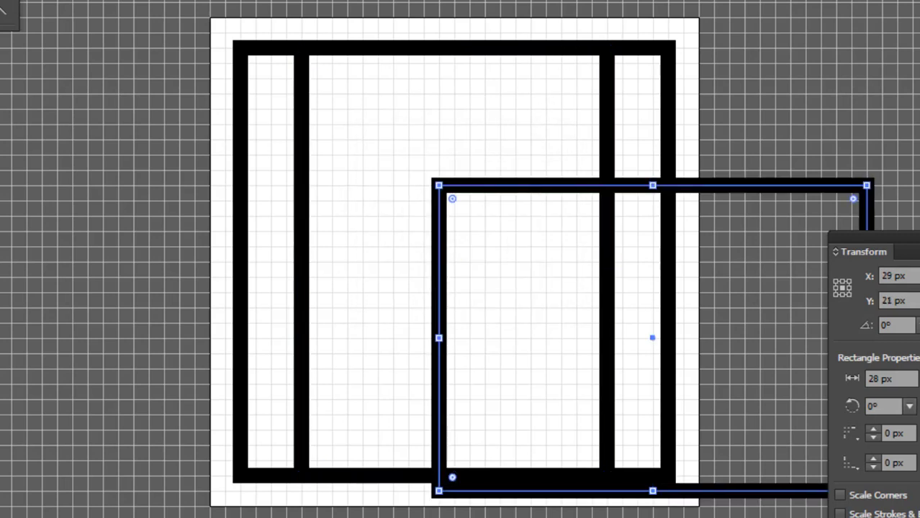
Move the wide rectangle to the artboard's center, at X 16 px and Y 16 px
key(Left)
key(Left)
key(Left)
key(Left)
key(Left)
key(Left)
key(Left)
key(Left)
key(Left)
key(Left)
key(Left)
key(Left)
key(Left)
key(Up)
key(Up)
key(Up)
key(Up)
key(Up)
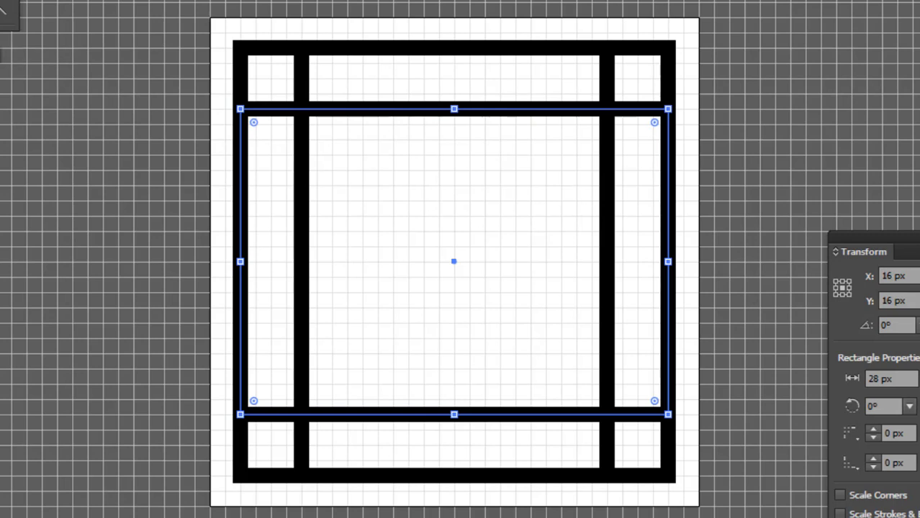
Draw a vertical Pen line through the middle of the square, from its top edge to its bottom edge at X 16 px
key(p)
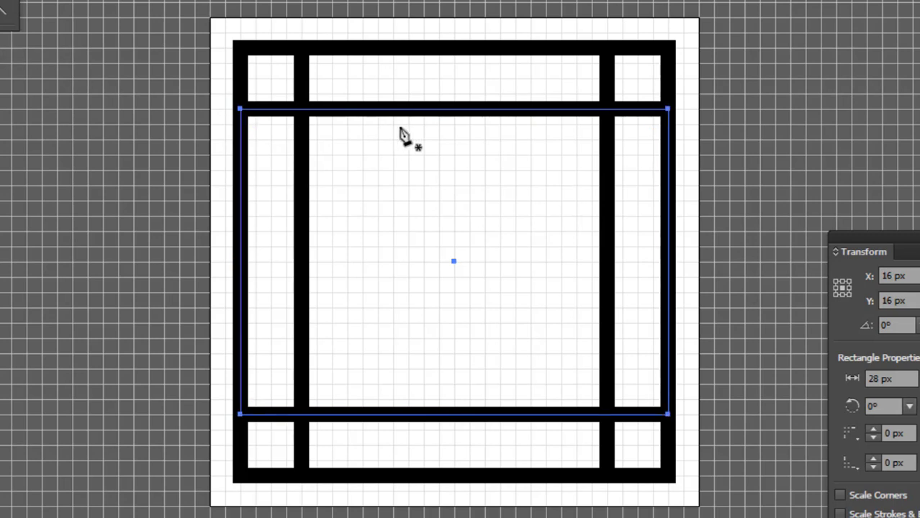
click(453, 47)
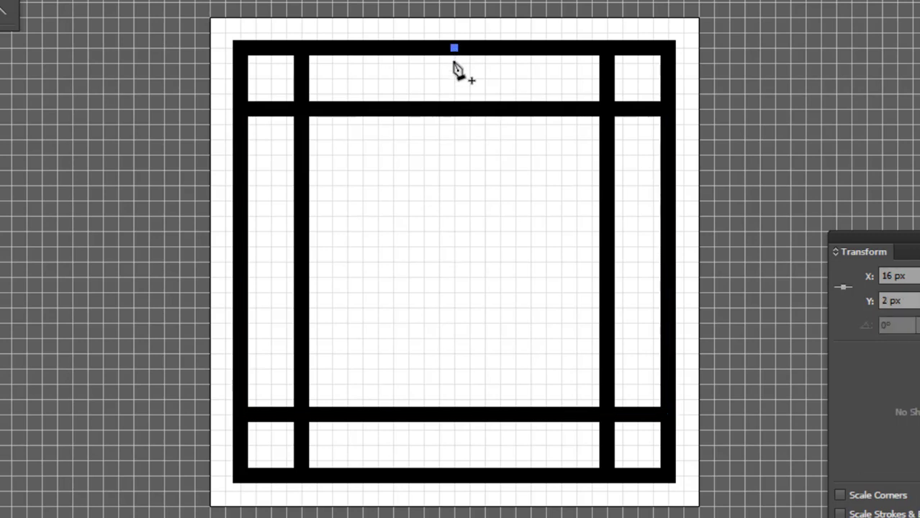
click(455, 476)
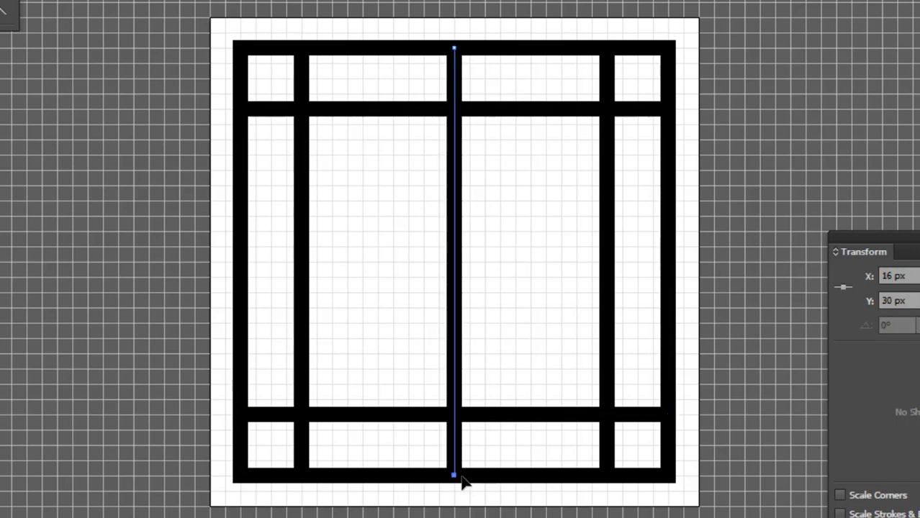
key(v)
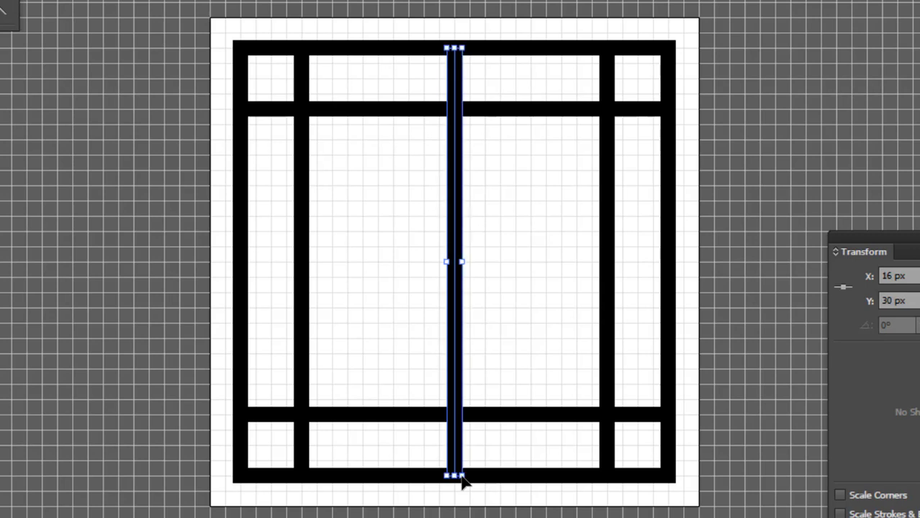
key(ctrl+shift+a)
Draw a horizontal Pen line across the square from its right edge to its left edge at Y 15 px
key(p)
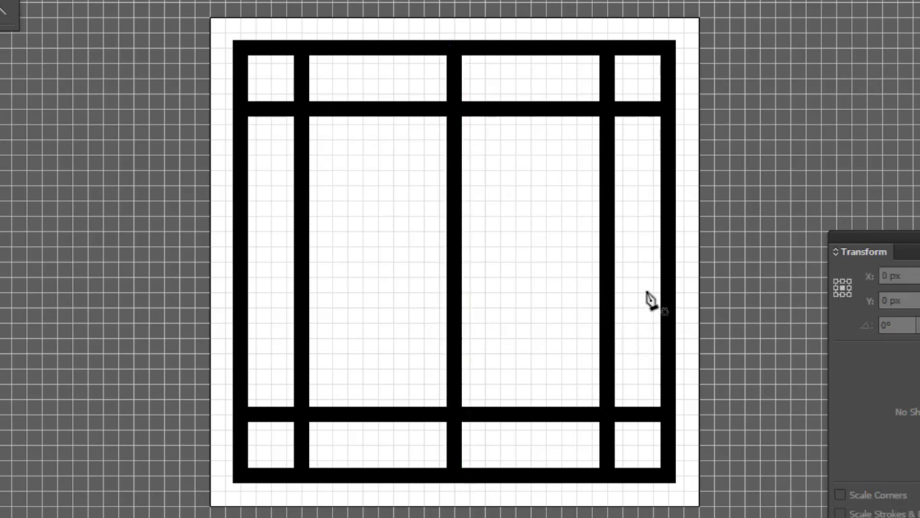
click(668, 247)
click(240, 248)
key(v)
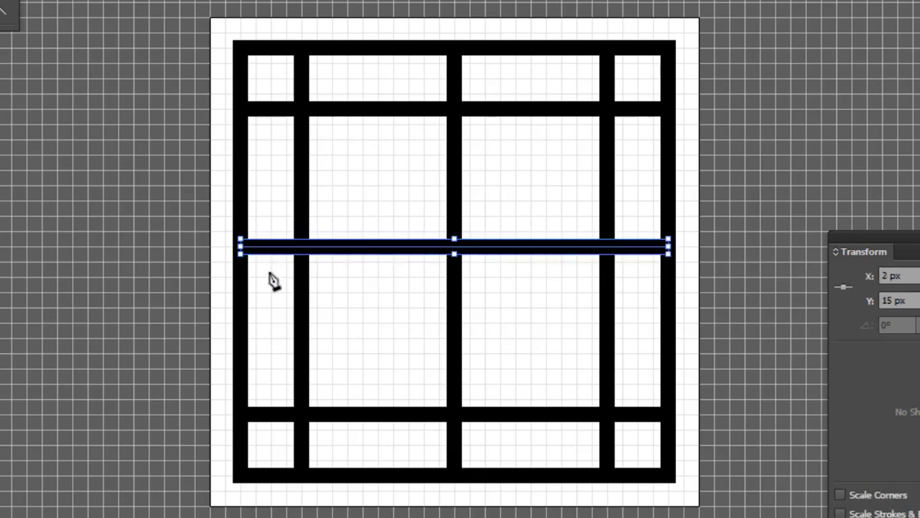
key(ctrl+shift+a)
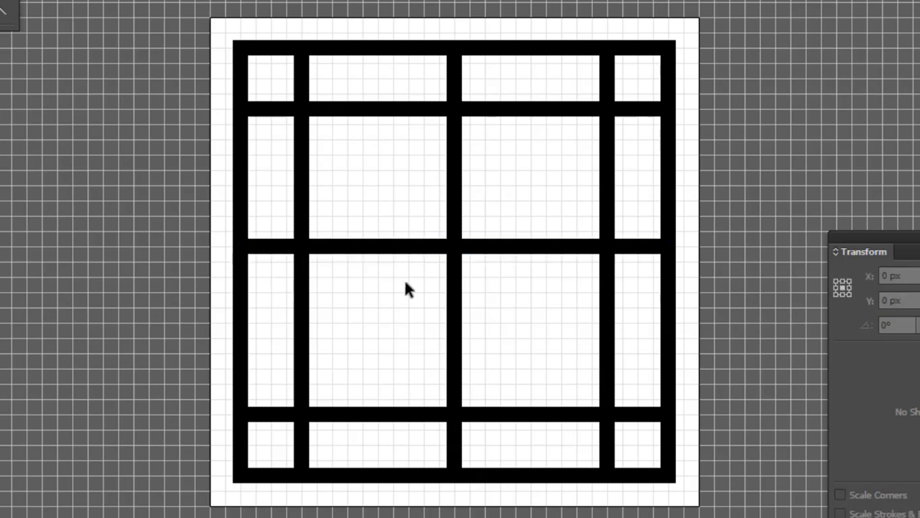
Move the horizontal middle line down one pixel to Y 16 px
drag(492, 230, 526, 260)
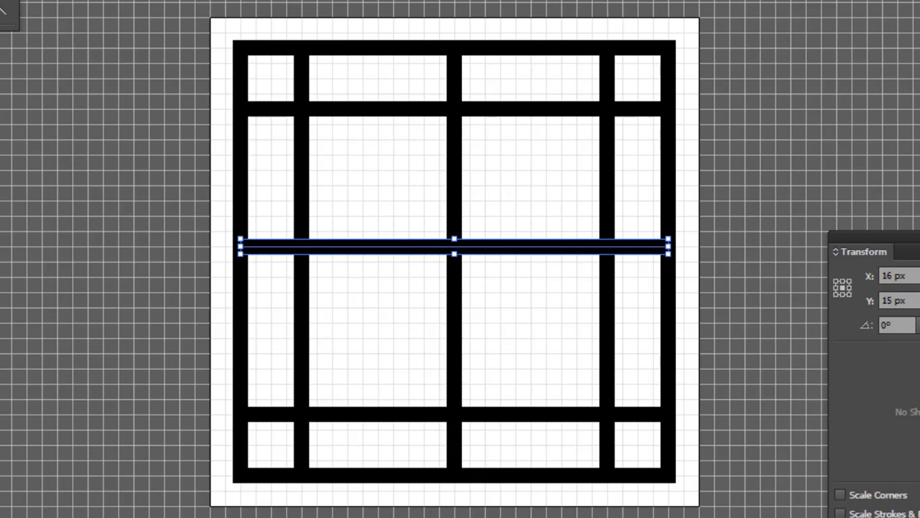
key(Down)
click(795, 227)
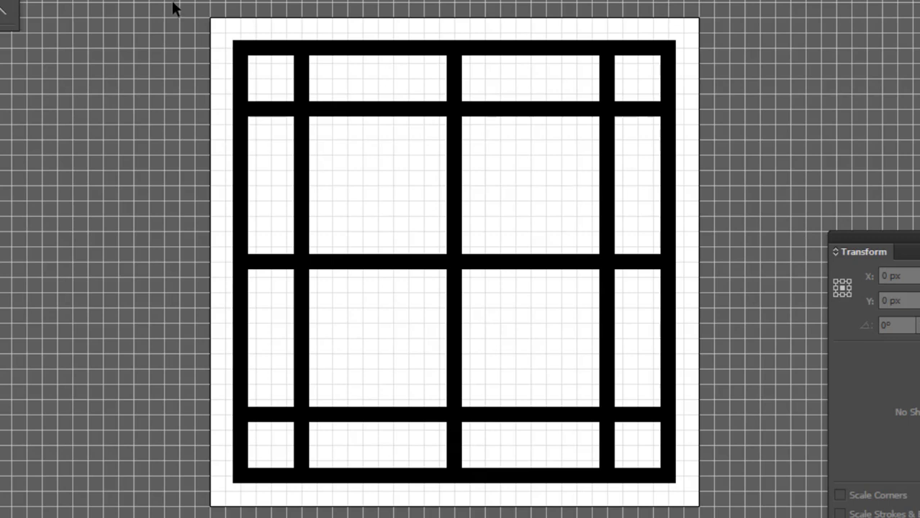
Convert all the keyline rectangles and lines into guides and check that guides are locked
drag(179, 2, 692, 499)
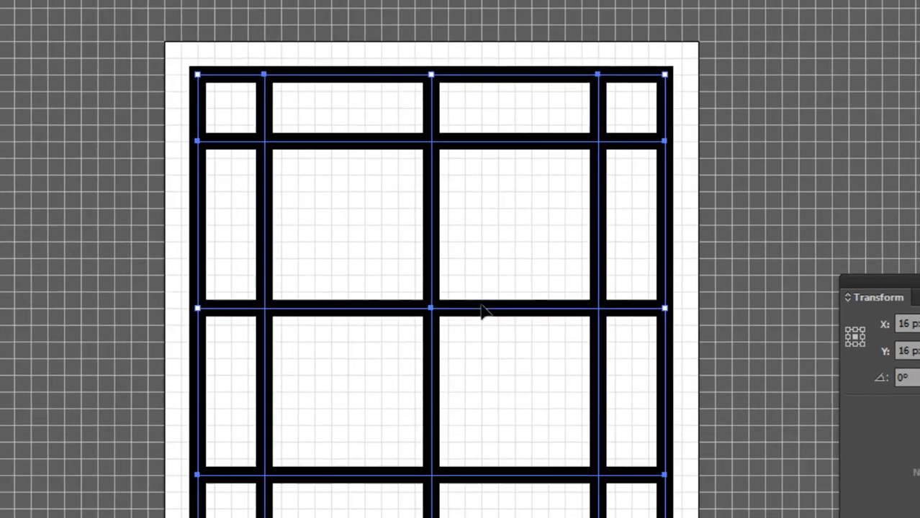
right_click(504, 265)
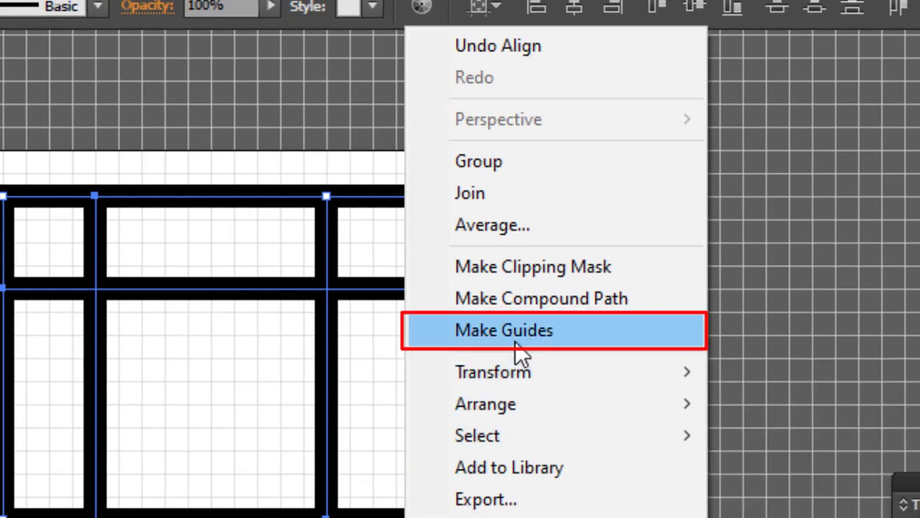
click(515, 343)
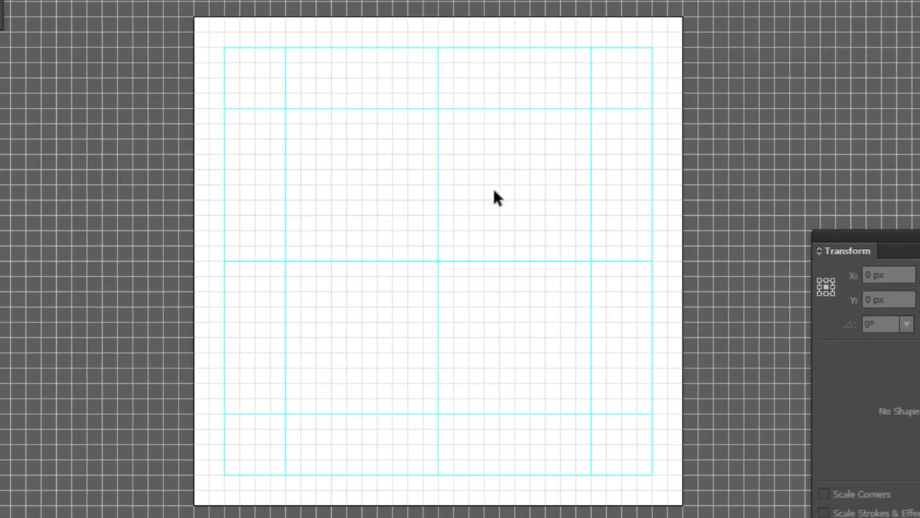
right_click(473, 213)
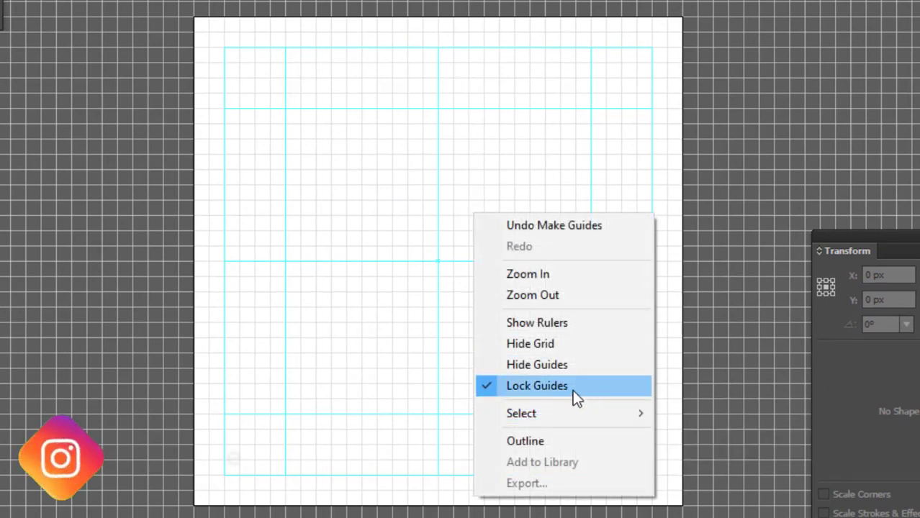
click(642, 160)
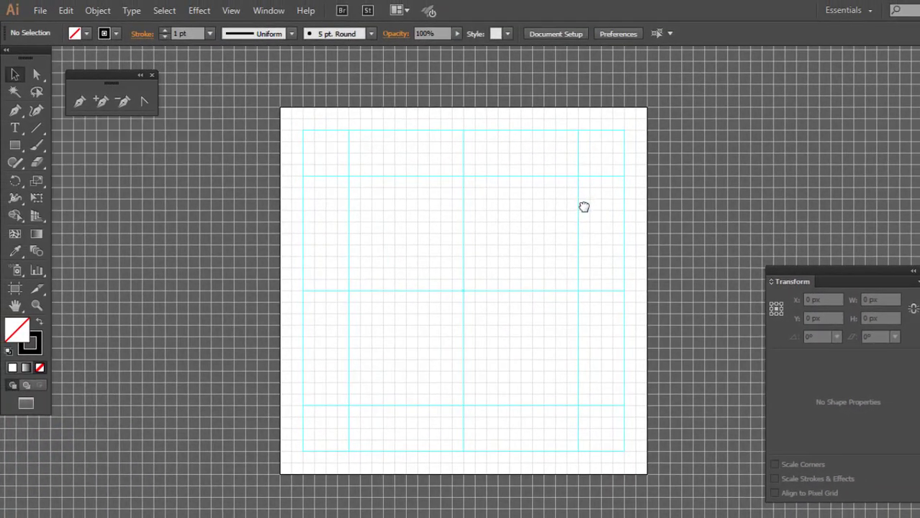
Draw a rectangle 20 px wide and 24 px high between the vertical guides, from the upper inner guide down to the bottom guide
drag(584, 208, 581, 206)
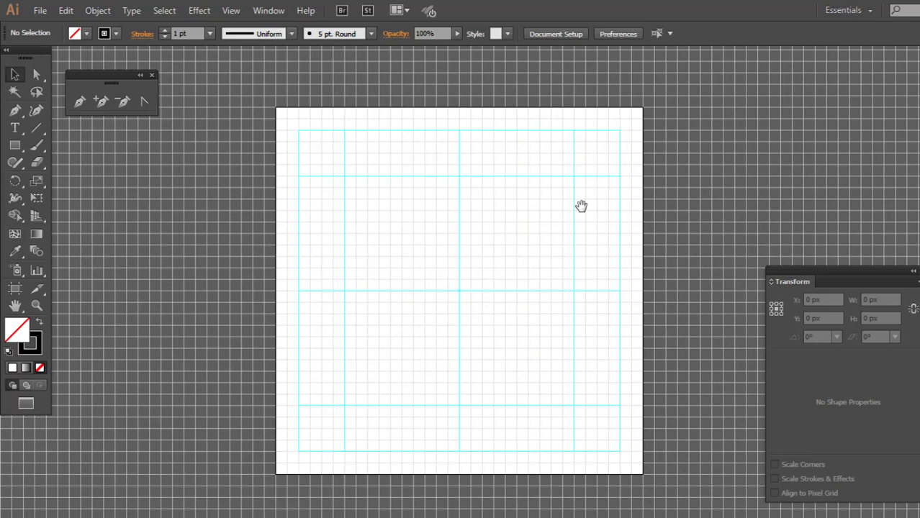
click(17, 145)
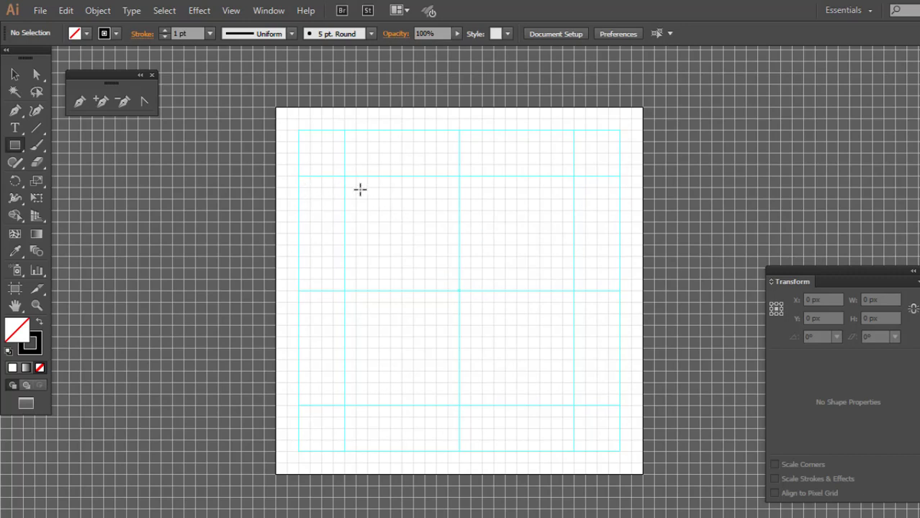
drag(345, 176, 571, 450)
drag(571, 450, 574, 451)
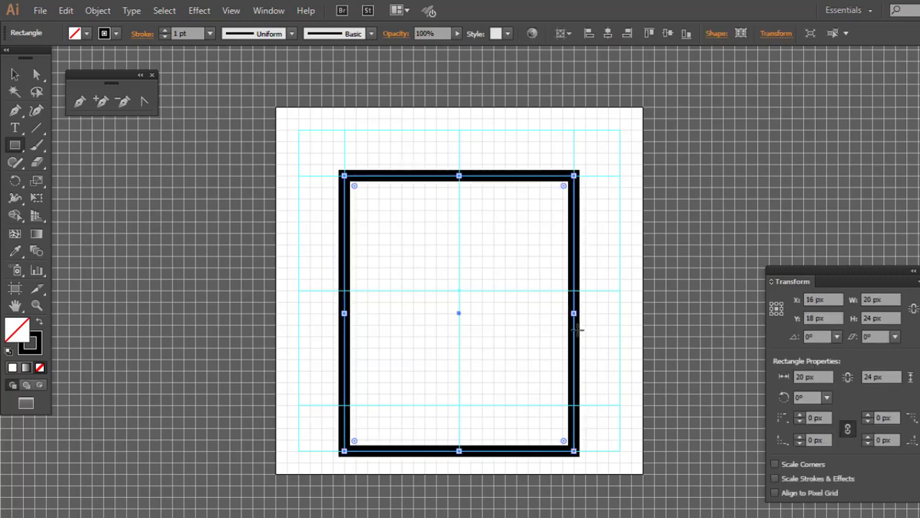
Round only the two bottom corners of the body rectangle with a 4 px radius
click(40, 73)
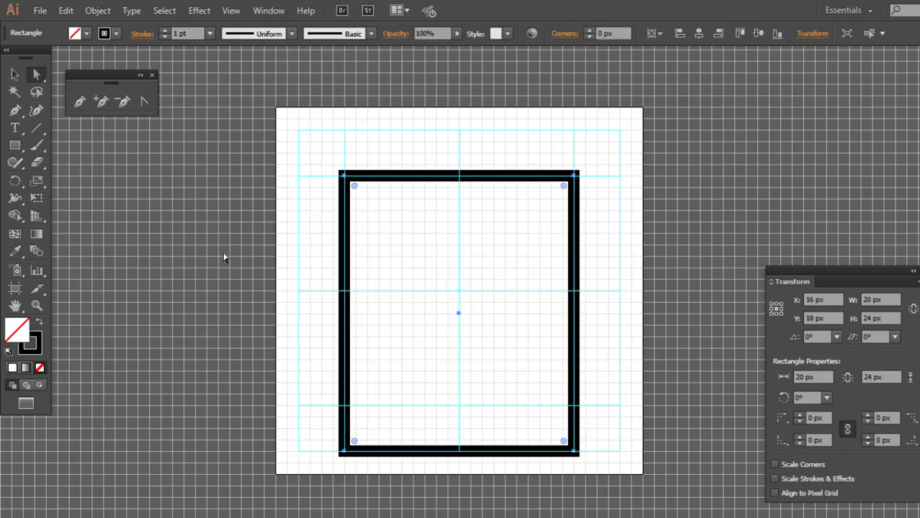
drag(330, 437, 594, 467)
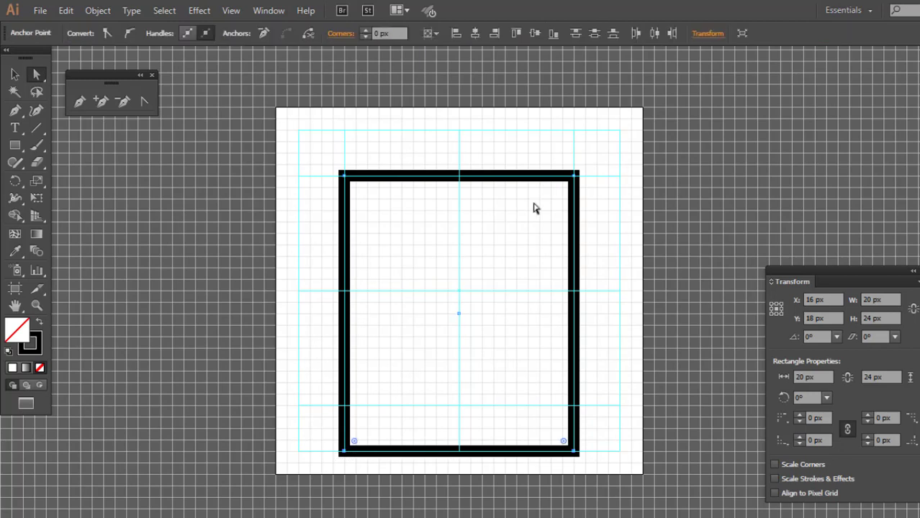
click(397, 34)
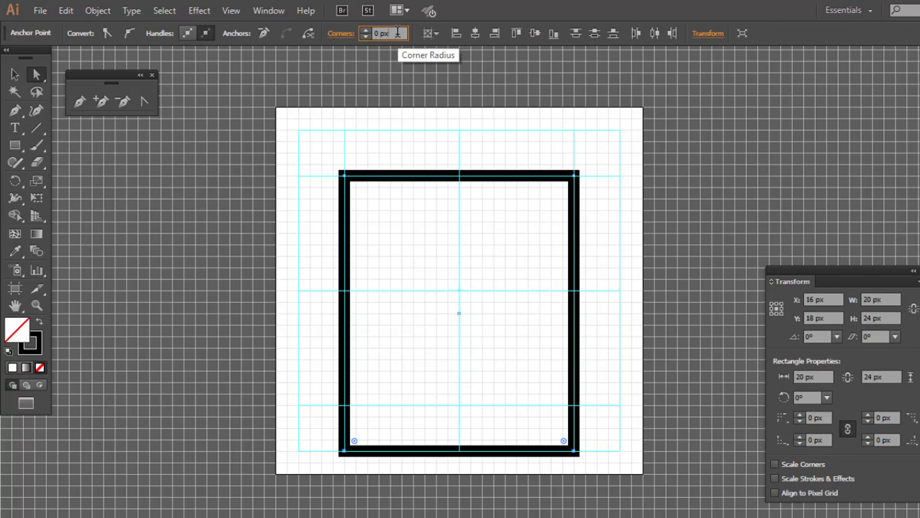
key(Up)
key(Up)
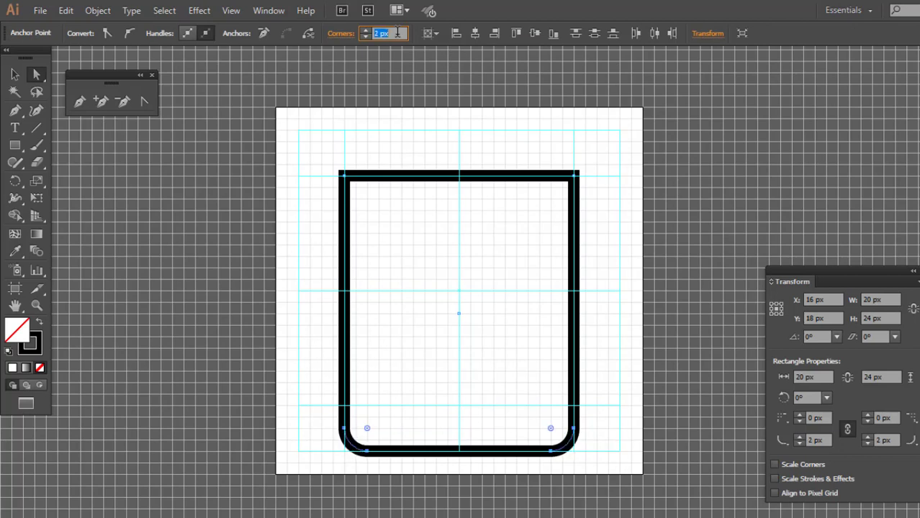
key(Up)
key(Up)
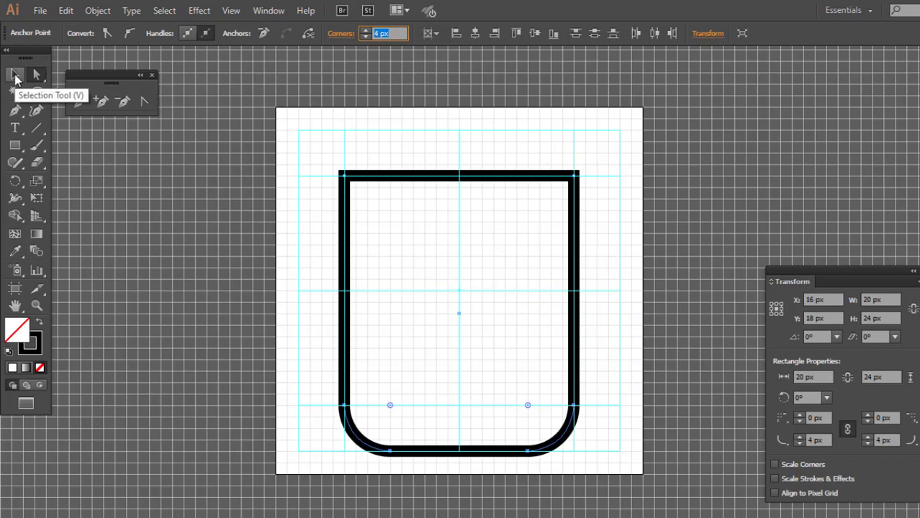
click(16, 77)
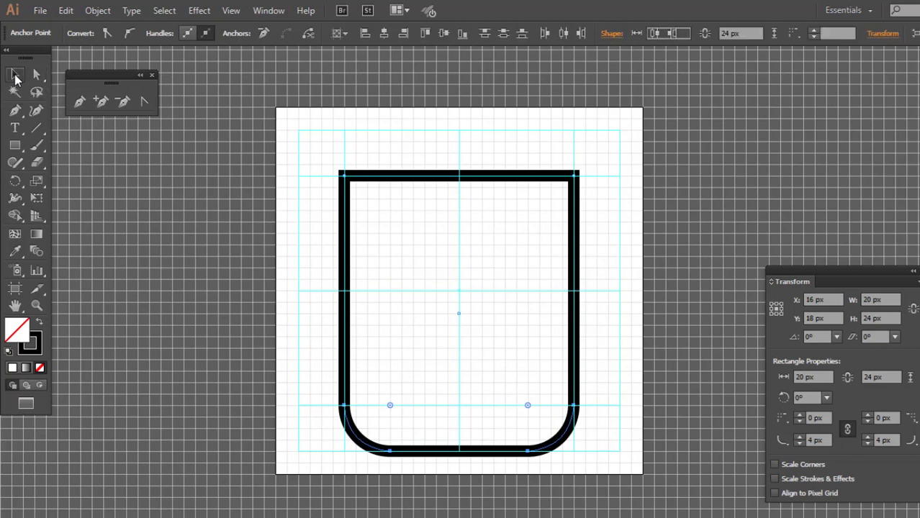
click(434, 155)
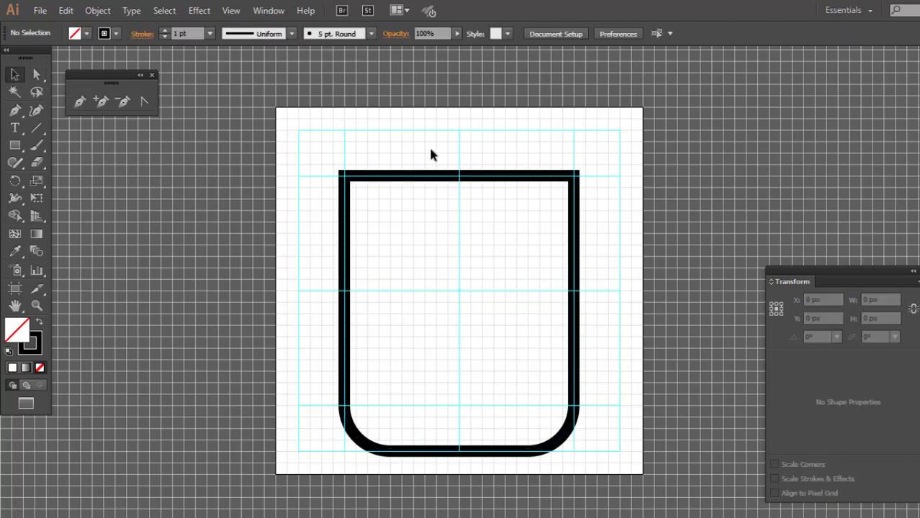
Set the body rectangle's stroke to 2 pt with a round cap and round corner join
drag(415, 152, 468, 190)
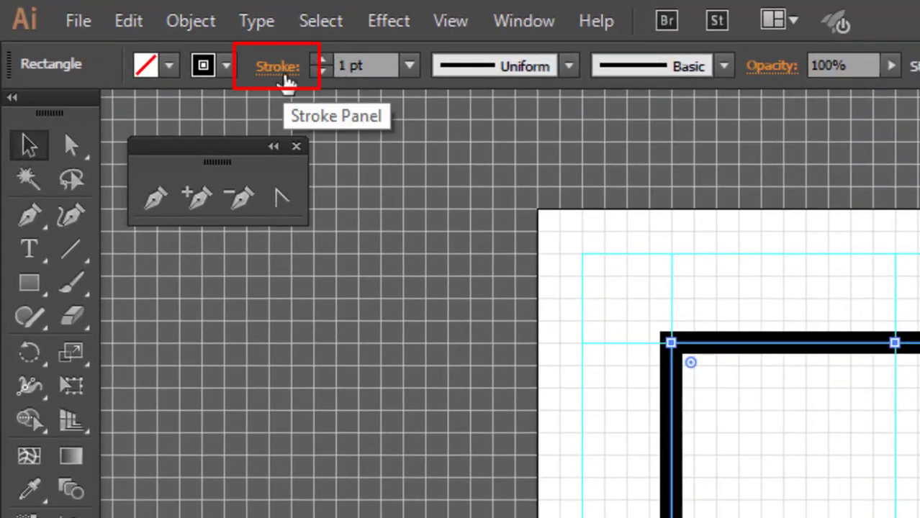
click(286, 76)
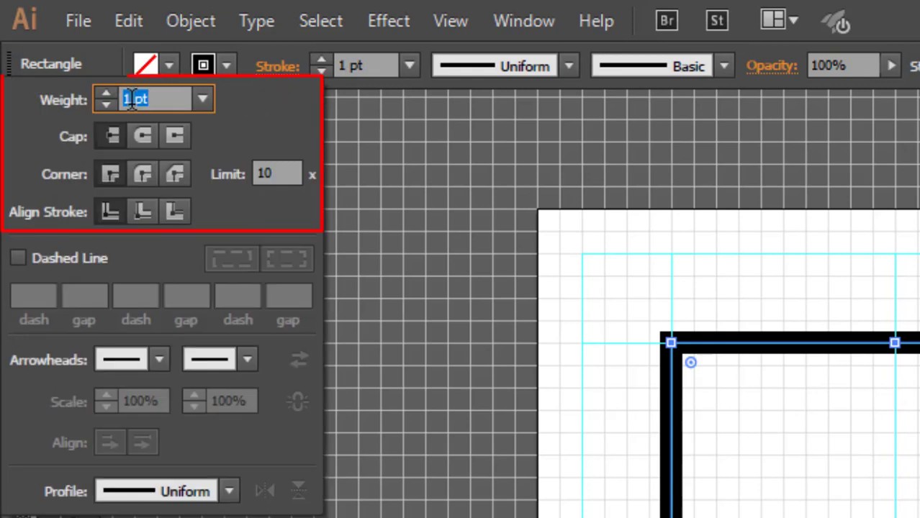
click(107, 95)
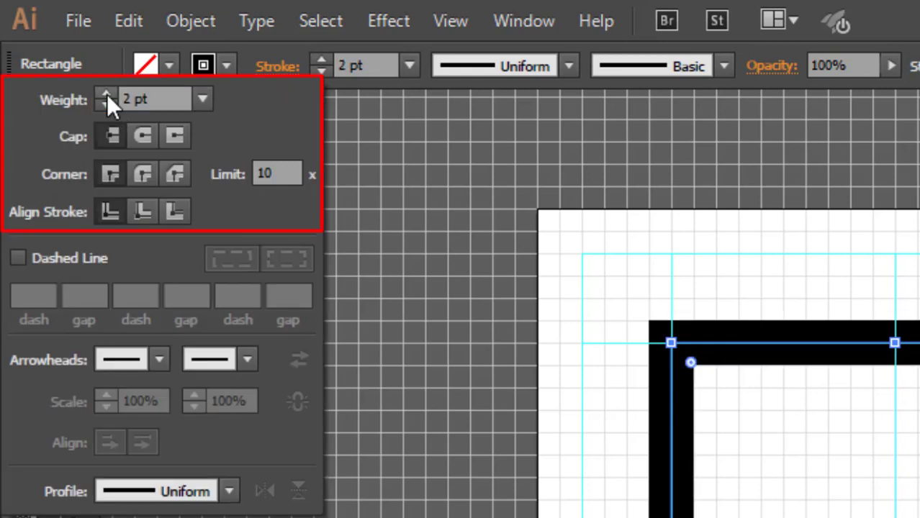
click(143, 140)
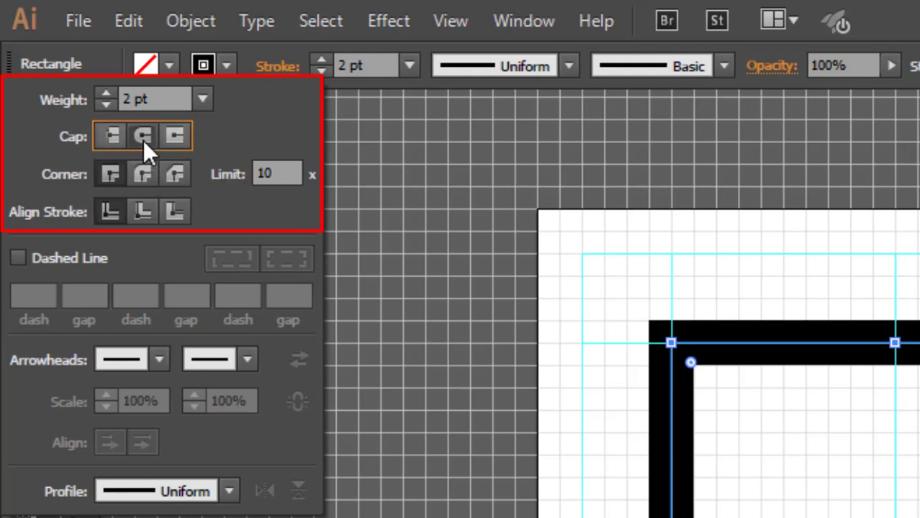
click(139, 175)
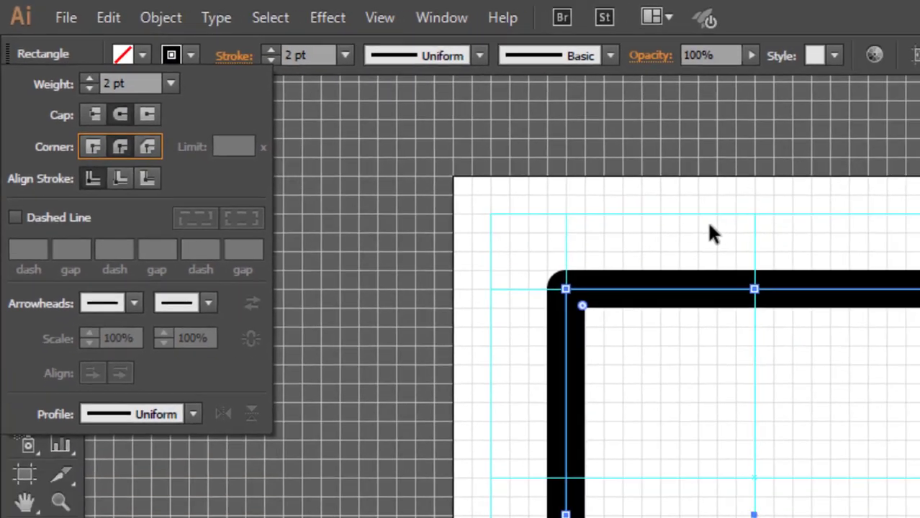
click(721, 223)
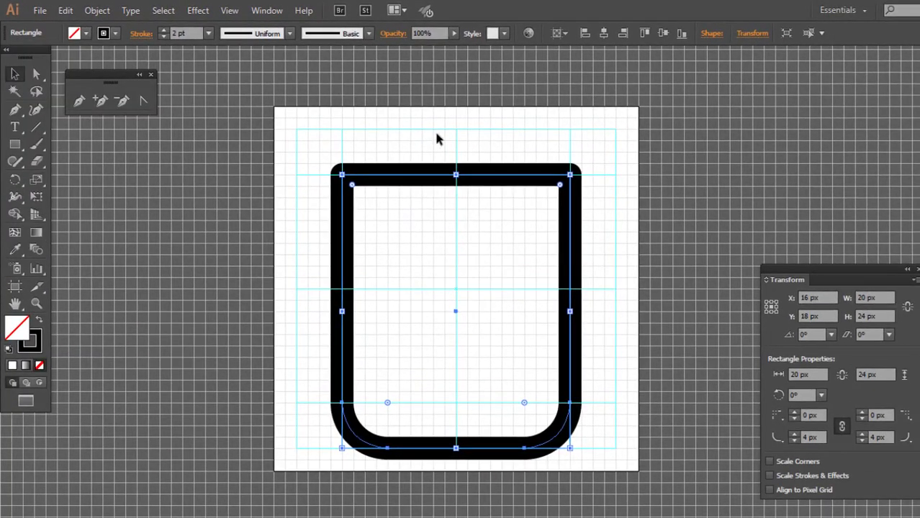
click(489, 132)
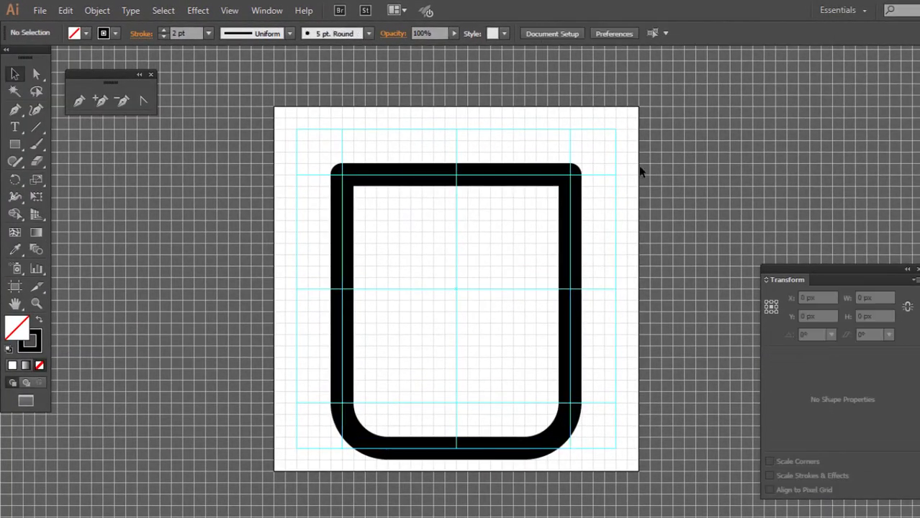
Draw a side pocket rectangle 4 px wide and 10 px high on each side of the body, below the horizontal center guide
click(15, 144)
drag(613, 402, 617, 403)
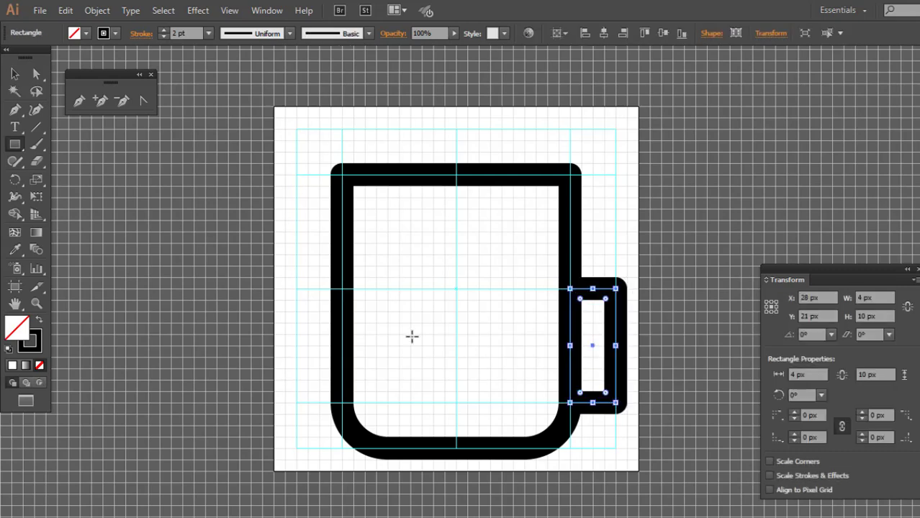
drag(296, 288, 345, 403)
key(v)
drag(346, 346, 342, 346)
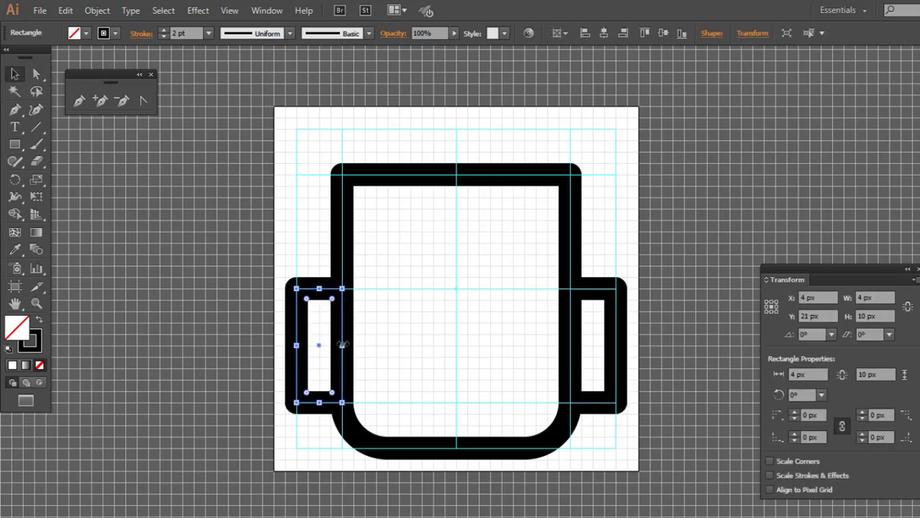
click(448, 300)
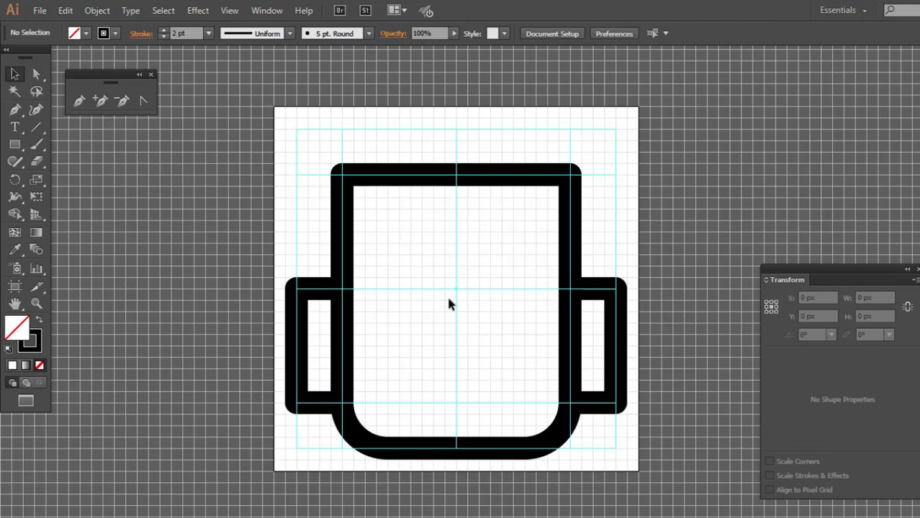
Draw a V-shaped Pen path from the body's top-left corner through the guide center to its top-right corner
key(p)
click(341, 175)
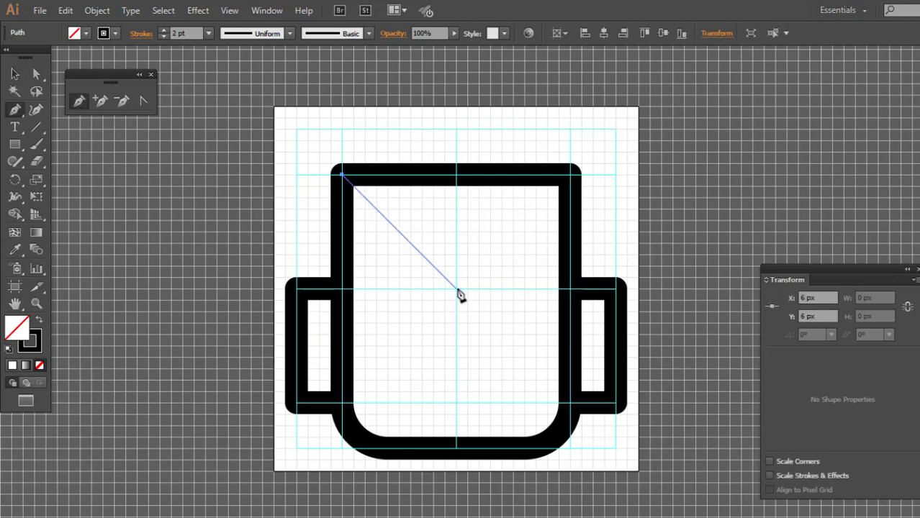
click(456, 291)
click(569, 175)
ctrl+click(312, 180)
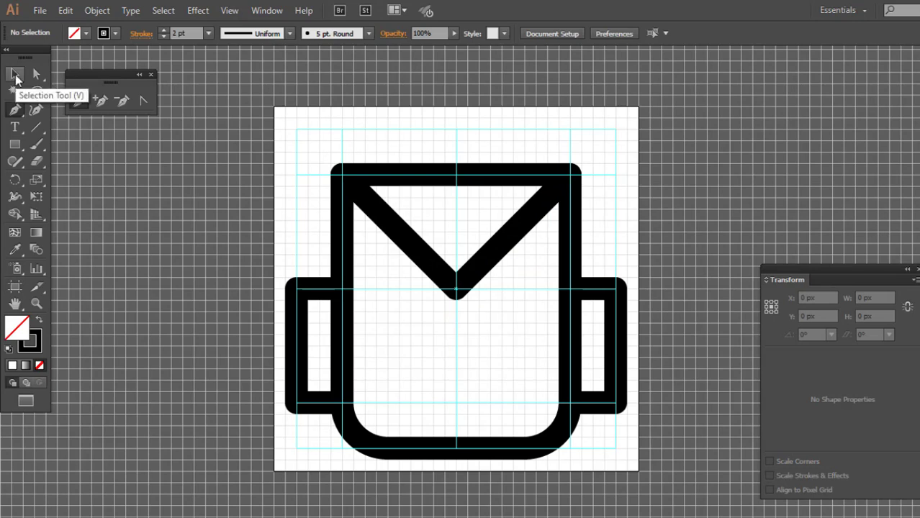
Create a 4 × 4 px rectangle at the top edge of the body for the handle
click(15, 145)
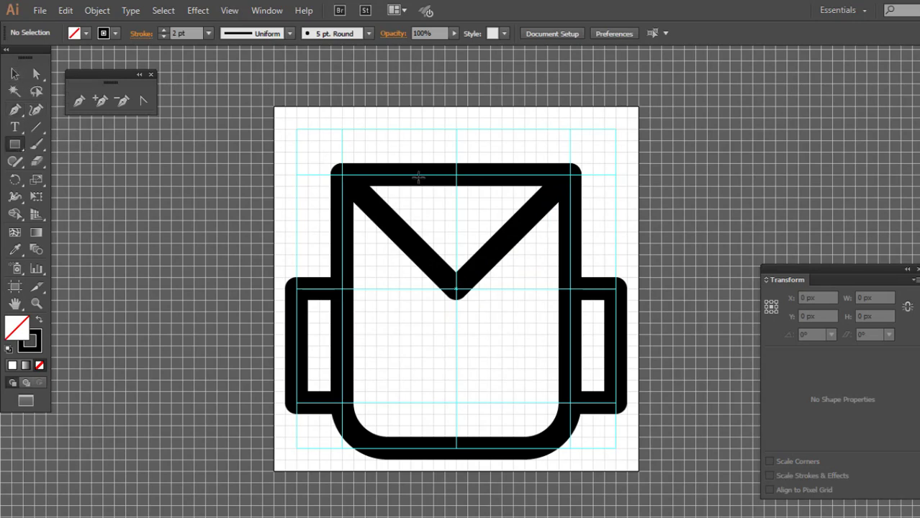
click(457, 148)
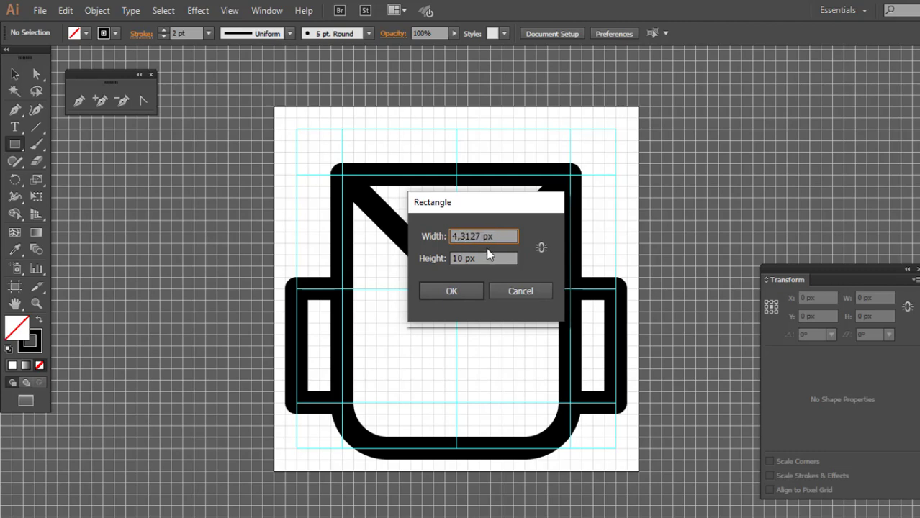
text(4)
key(Tab)
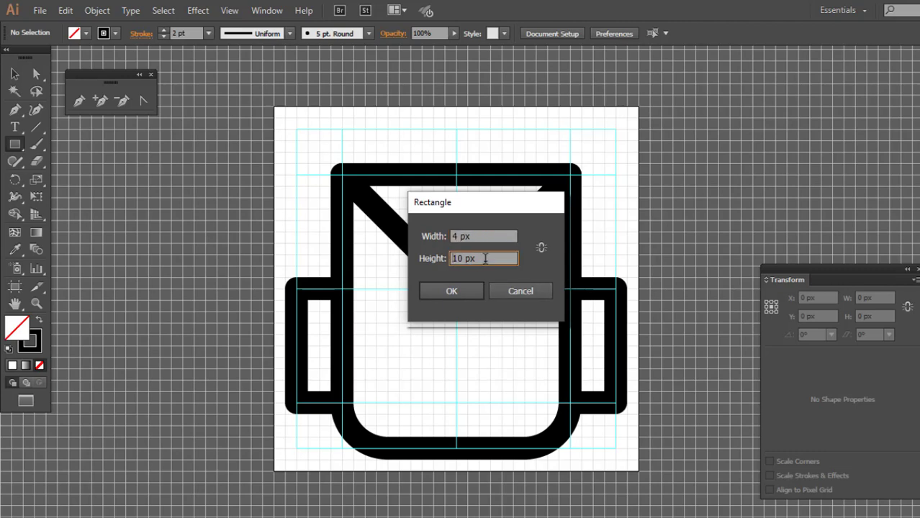
double_click(459, 257)
text(7)
key(BackSpace)
click(521, 292)
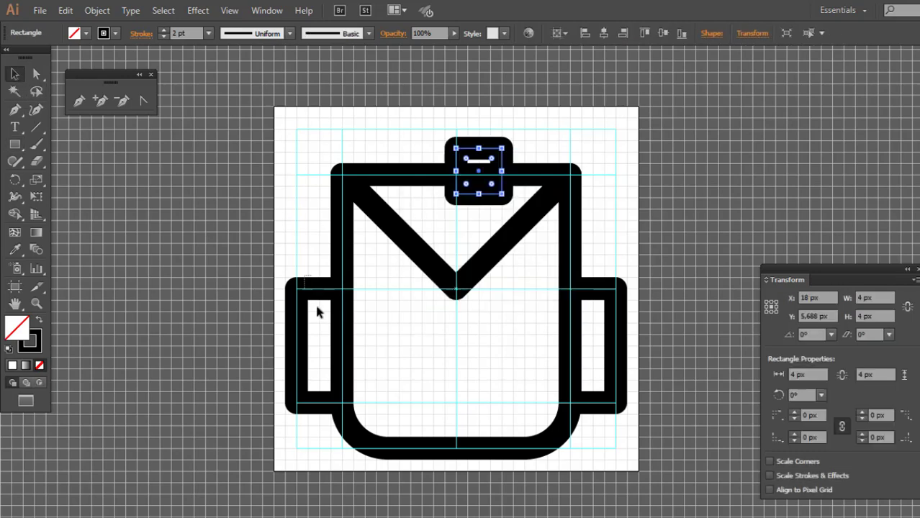
Center the handle rectangle on top of the body at X 16 px, Y 4 px and set its width to 6 px
click(318, 308)
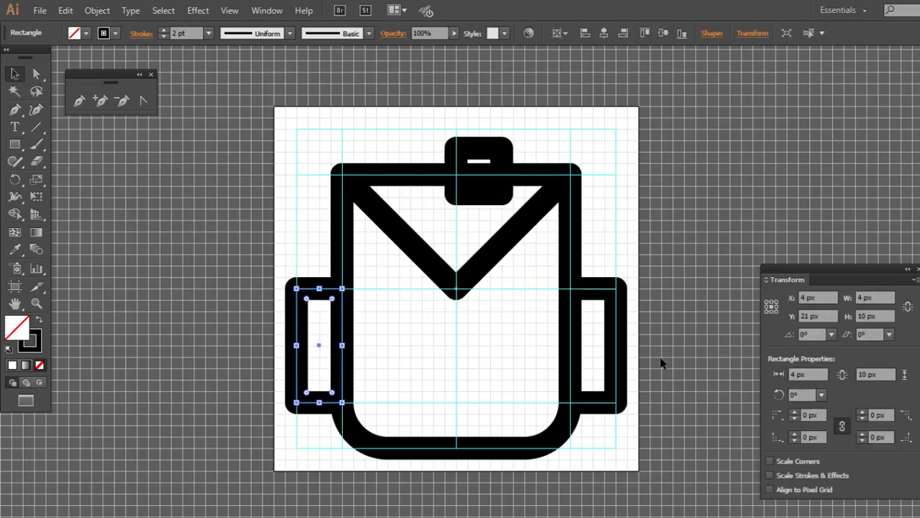
click(611, 286)
click(482, 154)
drag(490, 153, 469, 136)
click(870, 298)
key(Up)
key(Up)
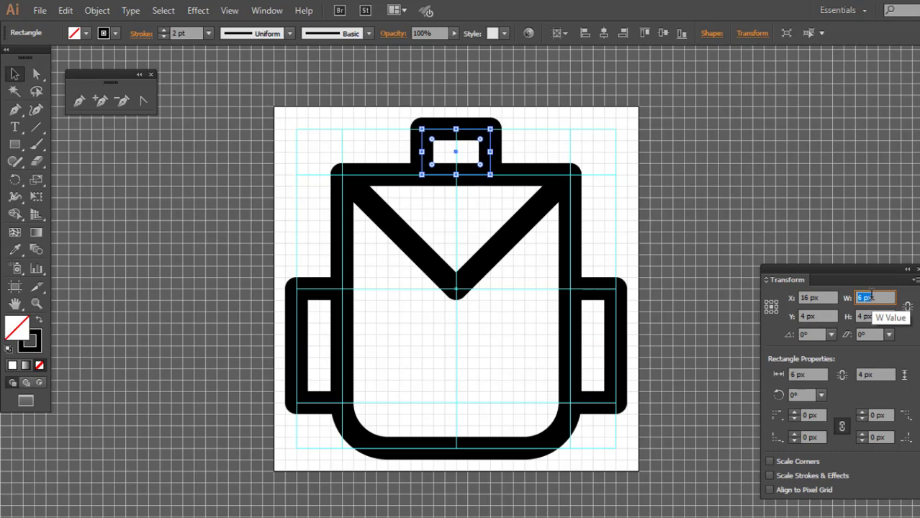
Round the two top corners of the handle rectangle into a semicircular arch
click(36, 73)
drag(439, 136, 574, 175)
click(619, 150)
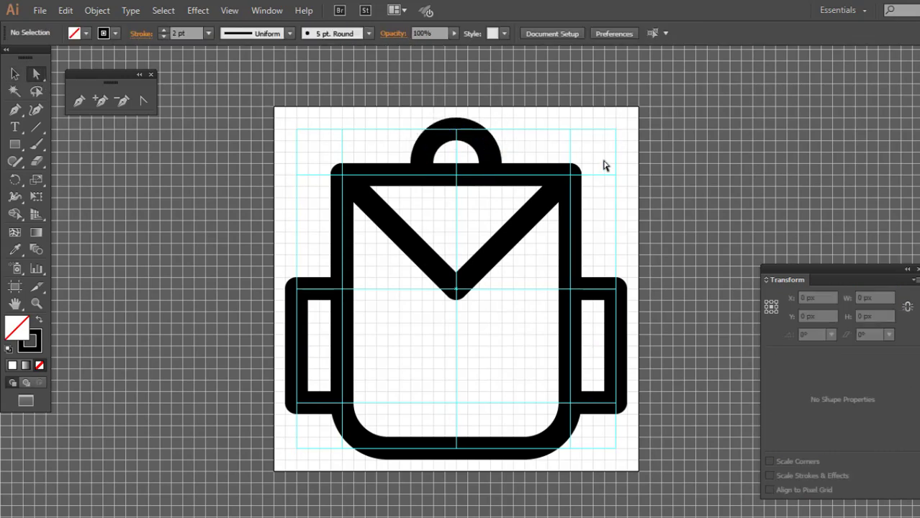
Start a Pen path on the body's left edge at X 6 px, Y 22 px
key(p)
click(342, 357)
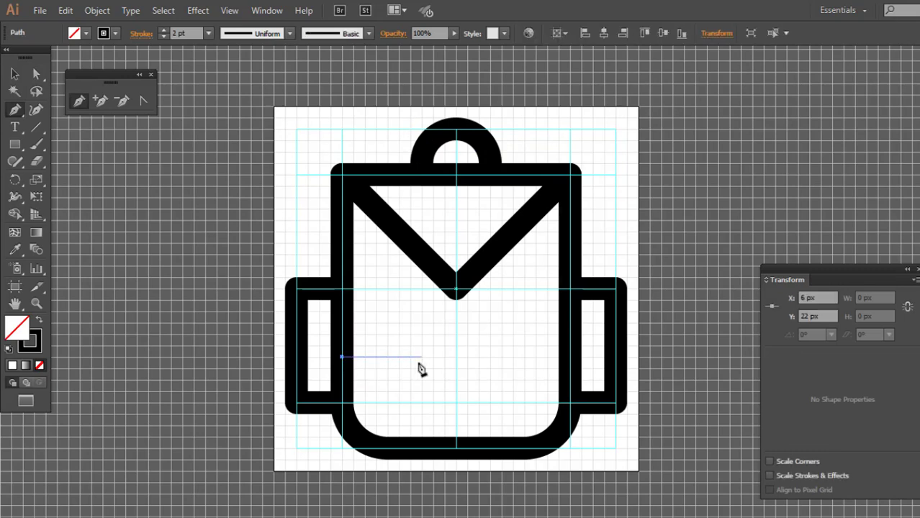
click(410, 357)
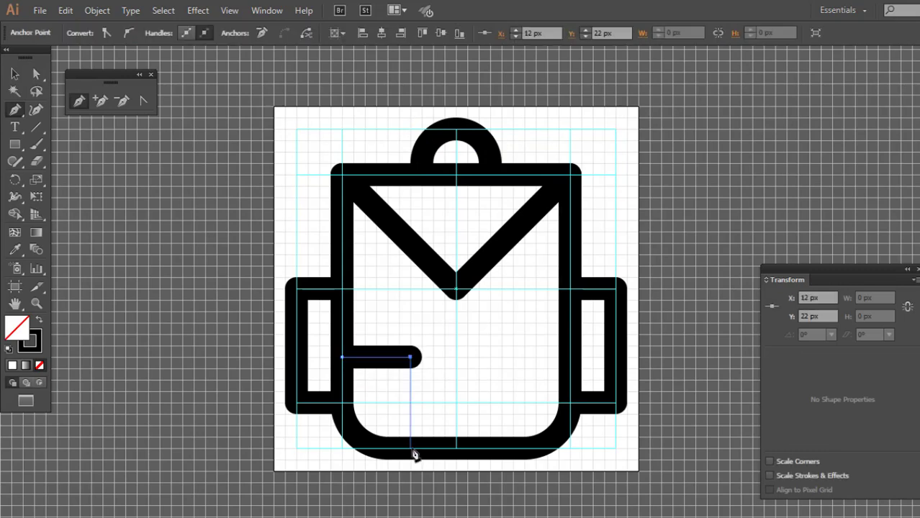
click(411, 447)
key(ctrl+z)
key(ctrl+z)
Continue the pocket path horizontally to X 14 px, Y 22 px and straight down to the body's bottom edge, and finish it
click(433, 356)
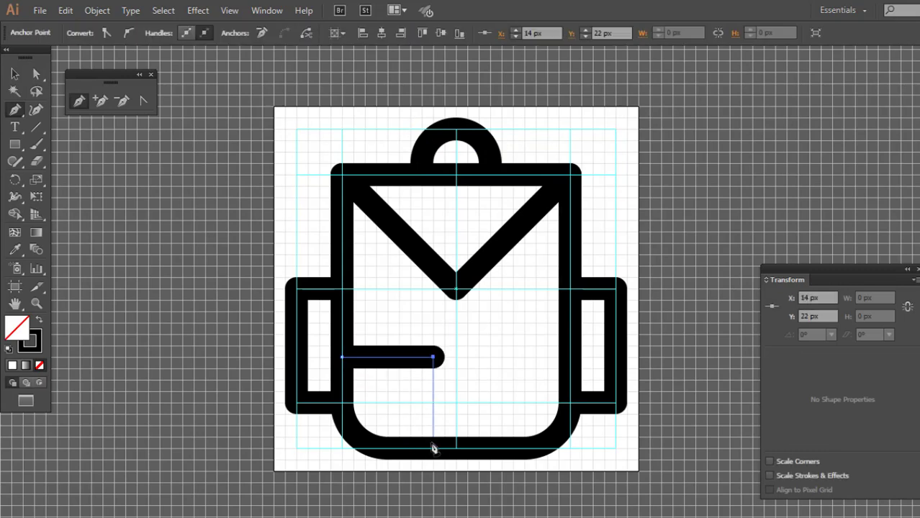
click(432, 448)
ctrl+click(460, 360)
click(22, 77)
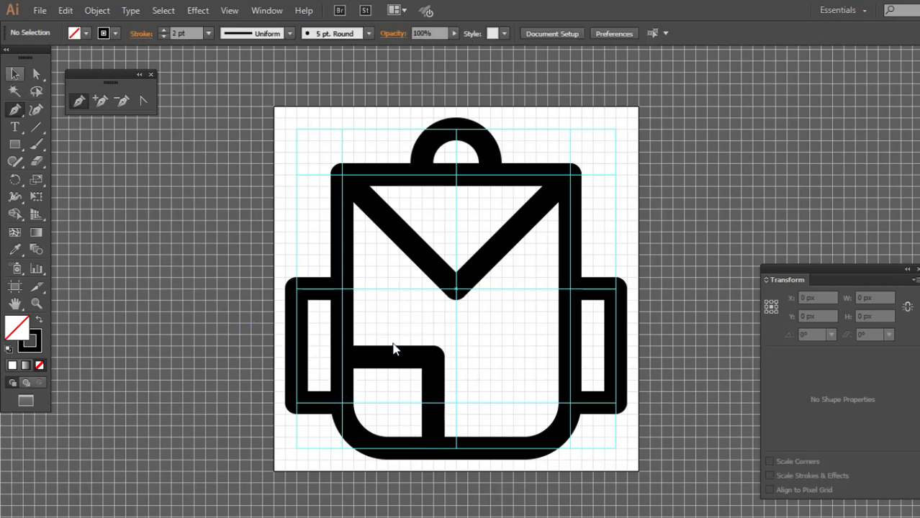
Draw a mirrored pocket path from X 18 px, Y 30 px up to Y 22 px and across to the body's right edge
key(p)
click(479, 447)
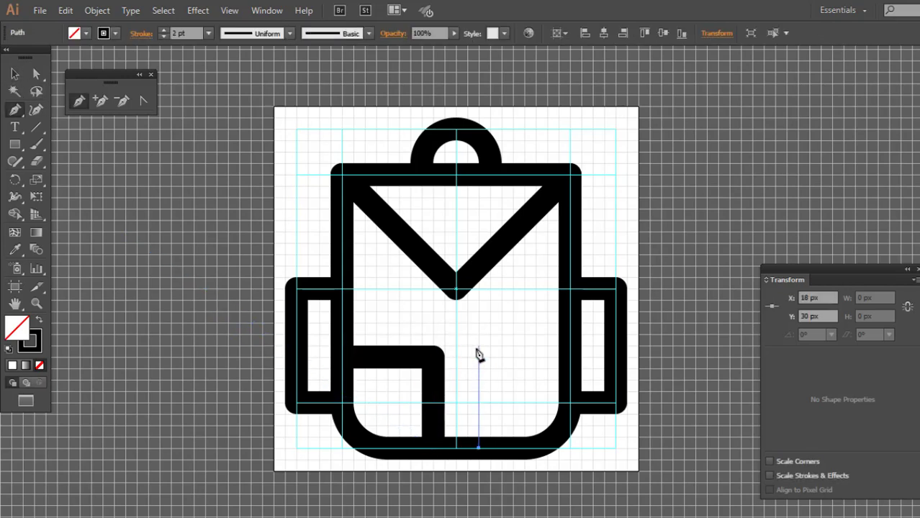
click(479, 356)
click(570, 357)
ctrl+click(580, 393)
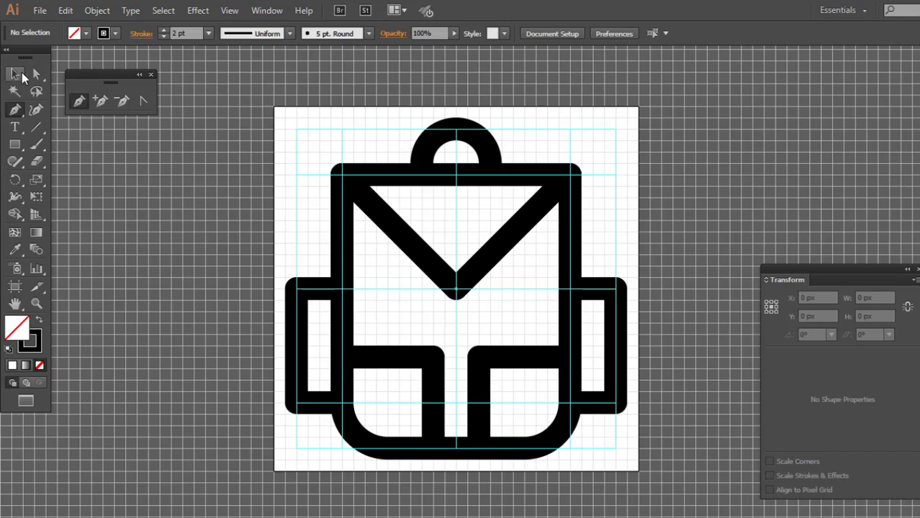
Create a 2 × 2 px circle with black fill and no stroke inside the flap, centered at X 16 px, Y 12 px
drag(18, 149, 68, 178)
drag(456, 222, 470, 213)
key(shift+x)
click(14, 75)
key(Down)
key(Down)
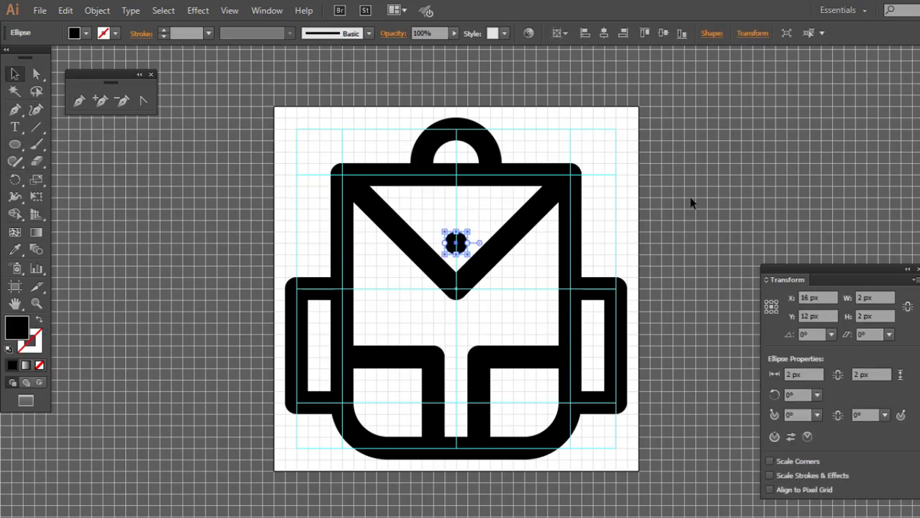
click(692, 201)
Round the outer top corners of both side pockets into full curves
key(ctrl+minus)
drag(641, 252, 641, 234)
click(37, 75)
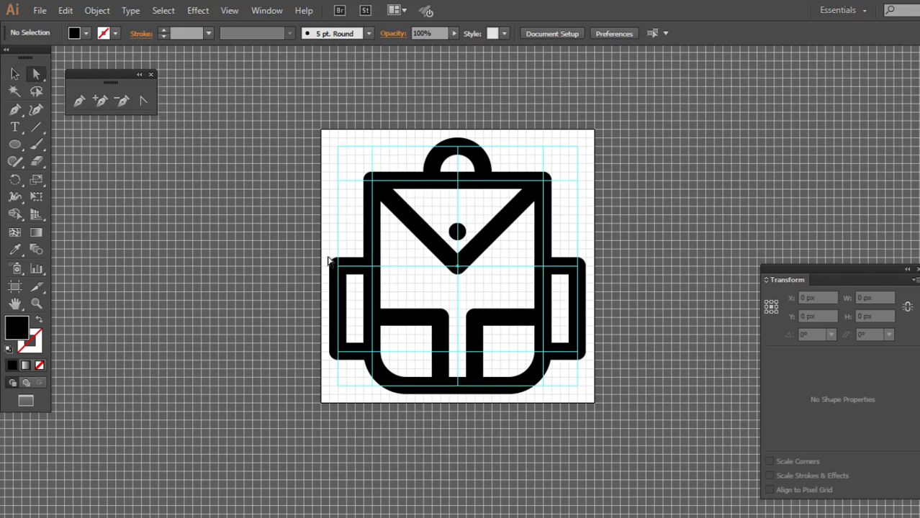
click(333, 261)
drag(566, 278, 555, 292)
click(632, 304)
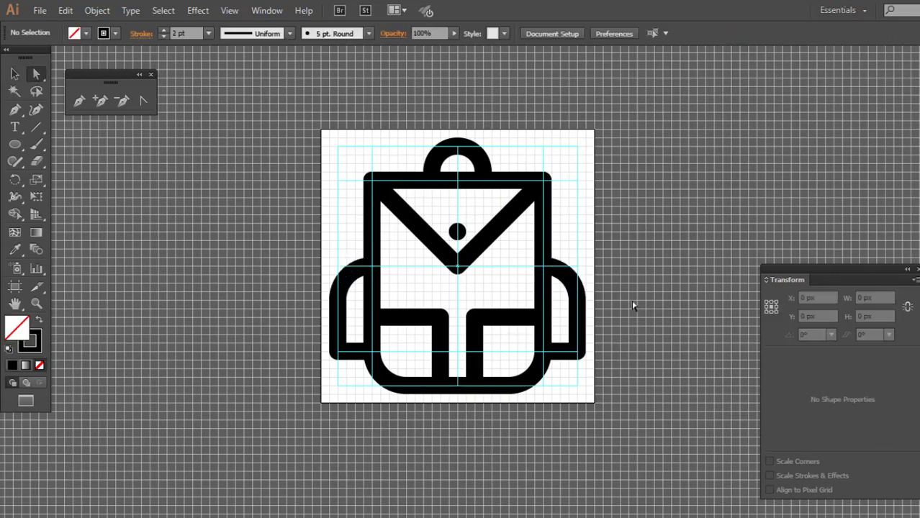
Hide the guides on the artboard
key(v)
right_click(638, 208)
click(673, 319)
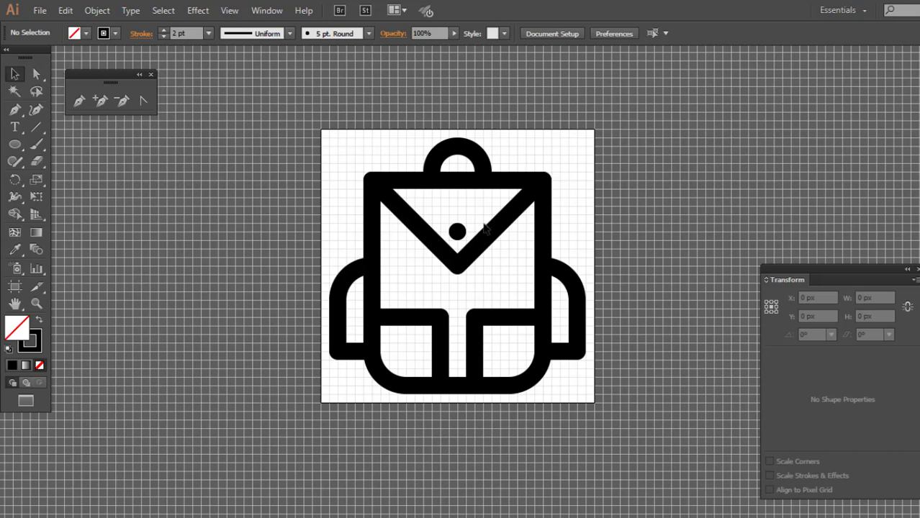
Round the outer bottom corners of both side pockets to match their curved tops
key(a)
click(345, 353)
shift+click(576, 357)
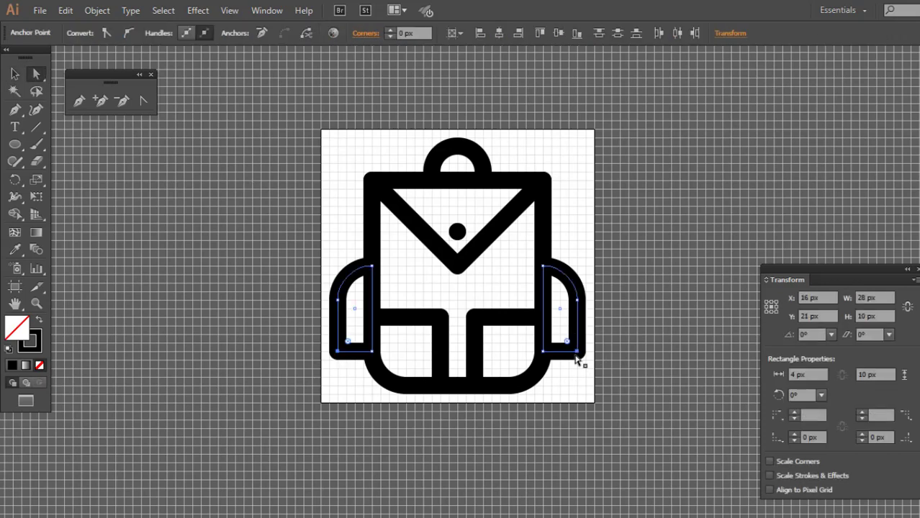
click(663, 283)
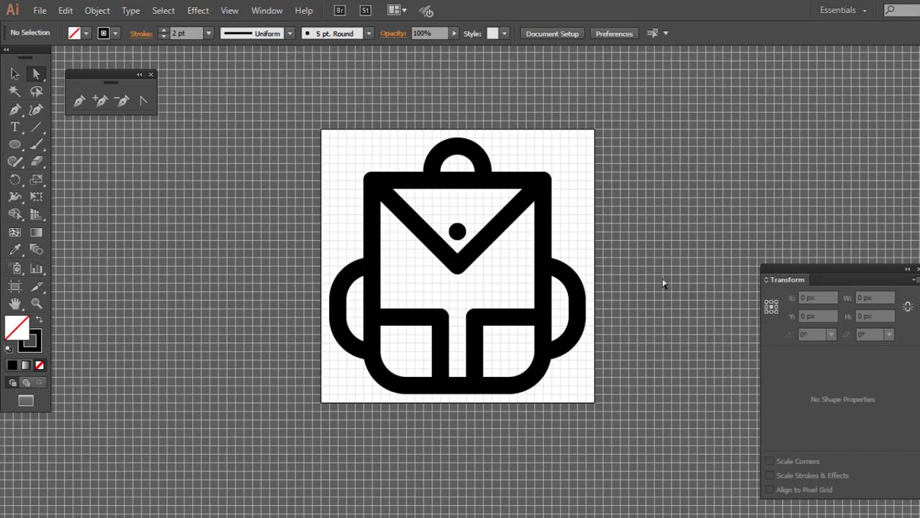
Round the lower tip of the V-shaped flap slightly
click(457, 266)
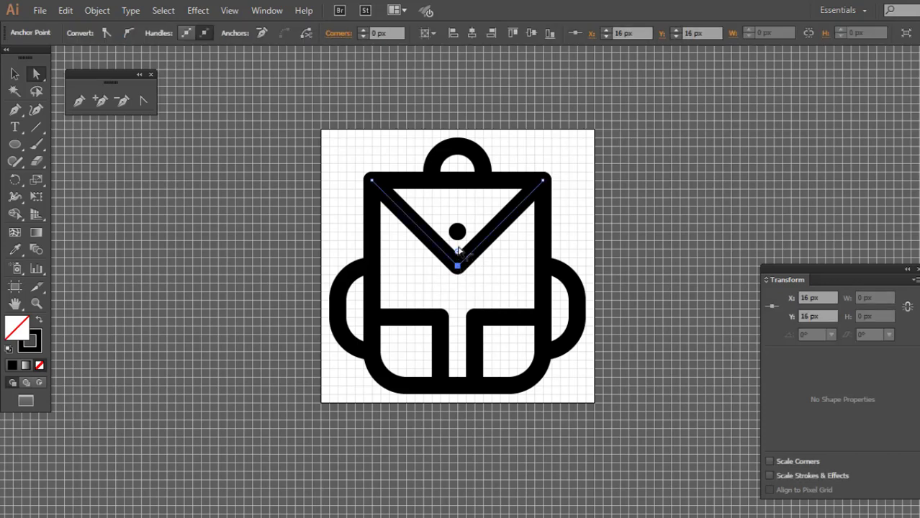
drag(458, 254, 472, 254)
click(481, 286)
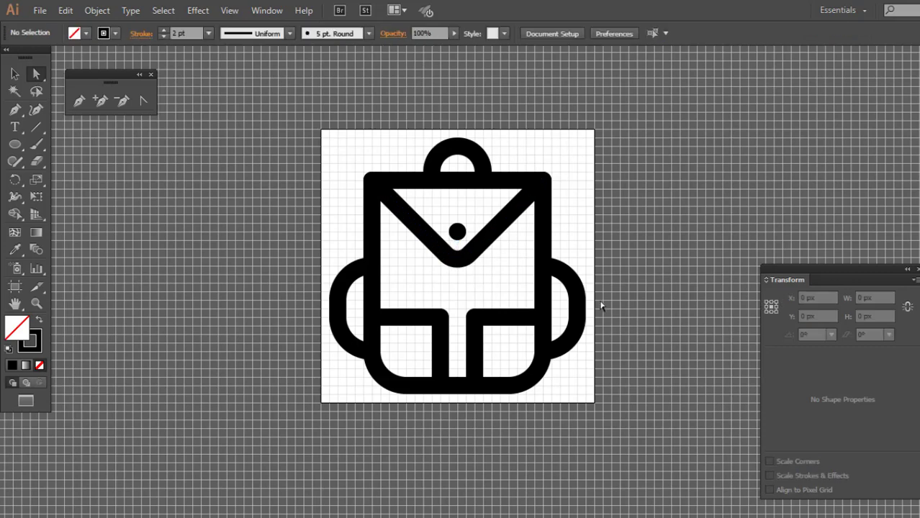